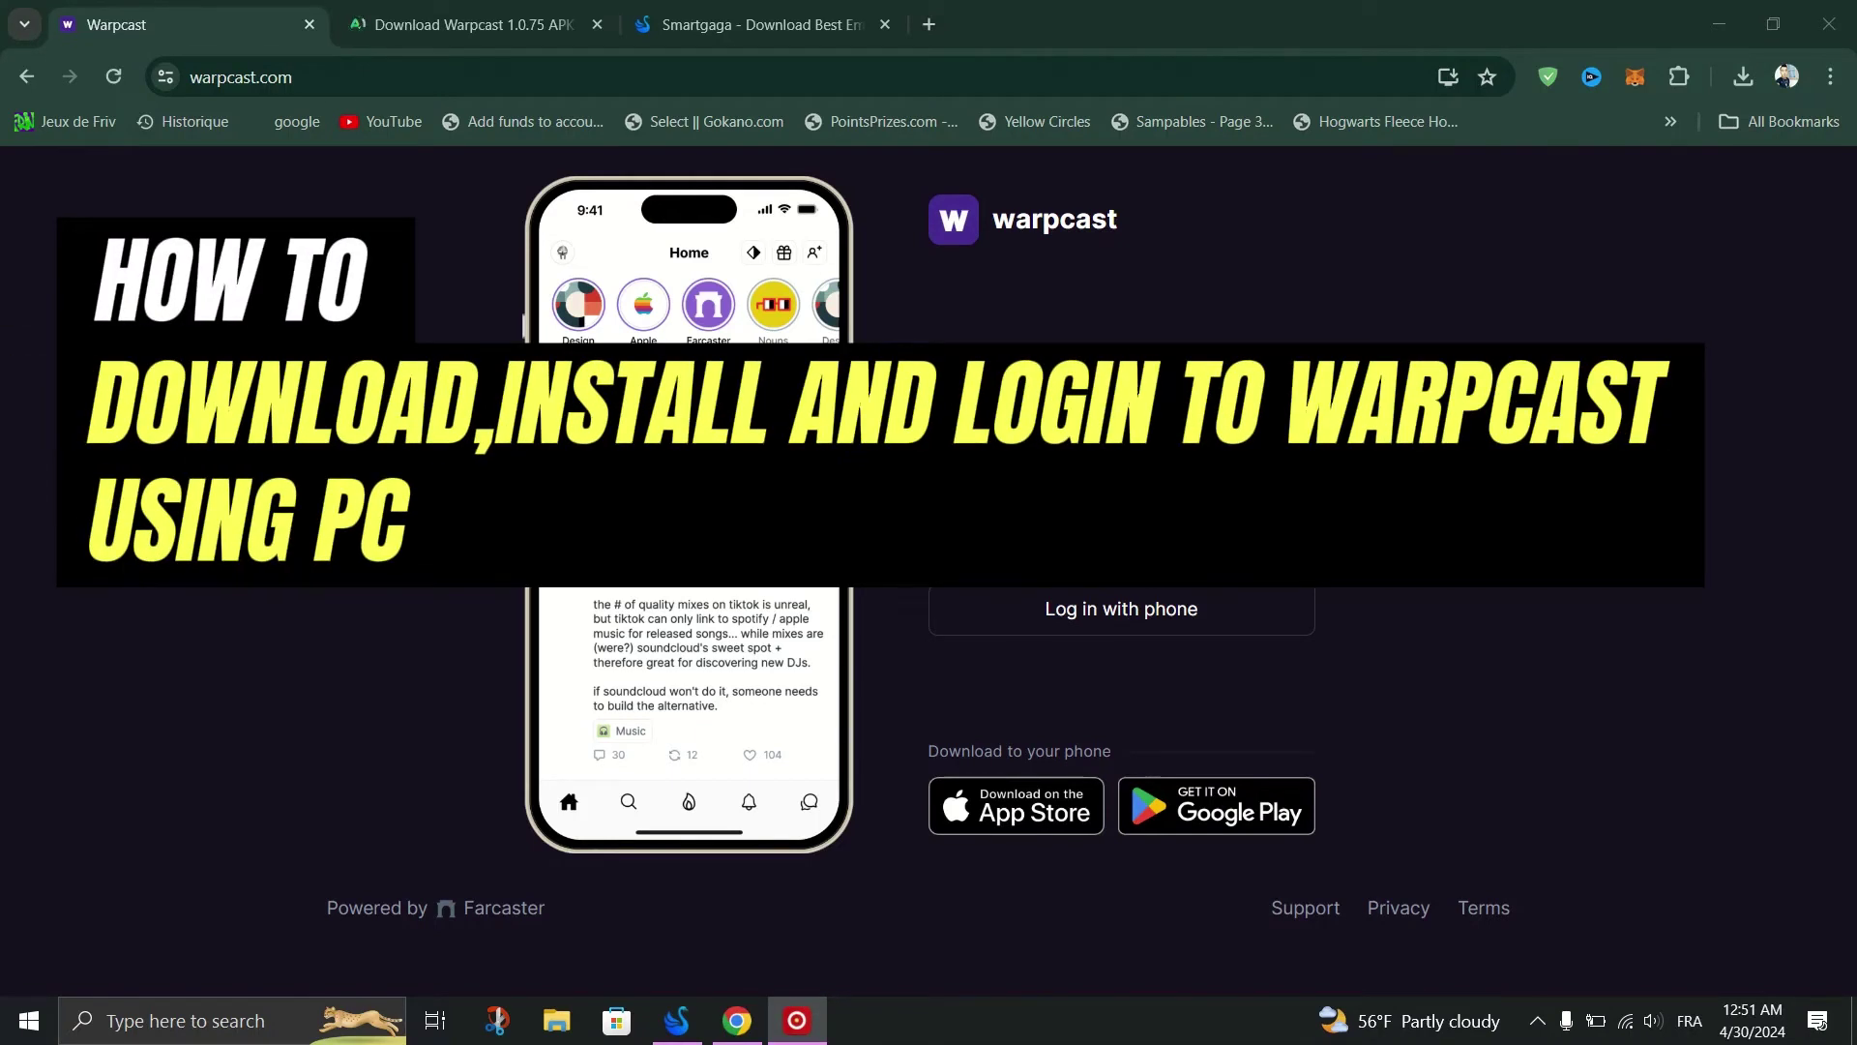
Open Google Play from the Google apps list in a new browser tab and activate its app search.
double_click(1173, 207)
click(1298, 431)
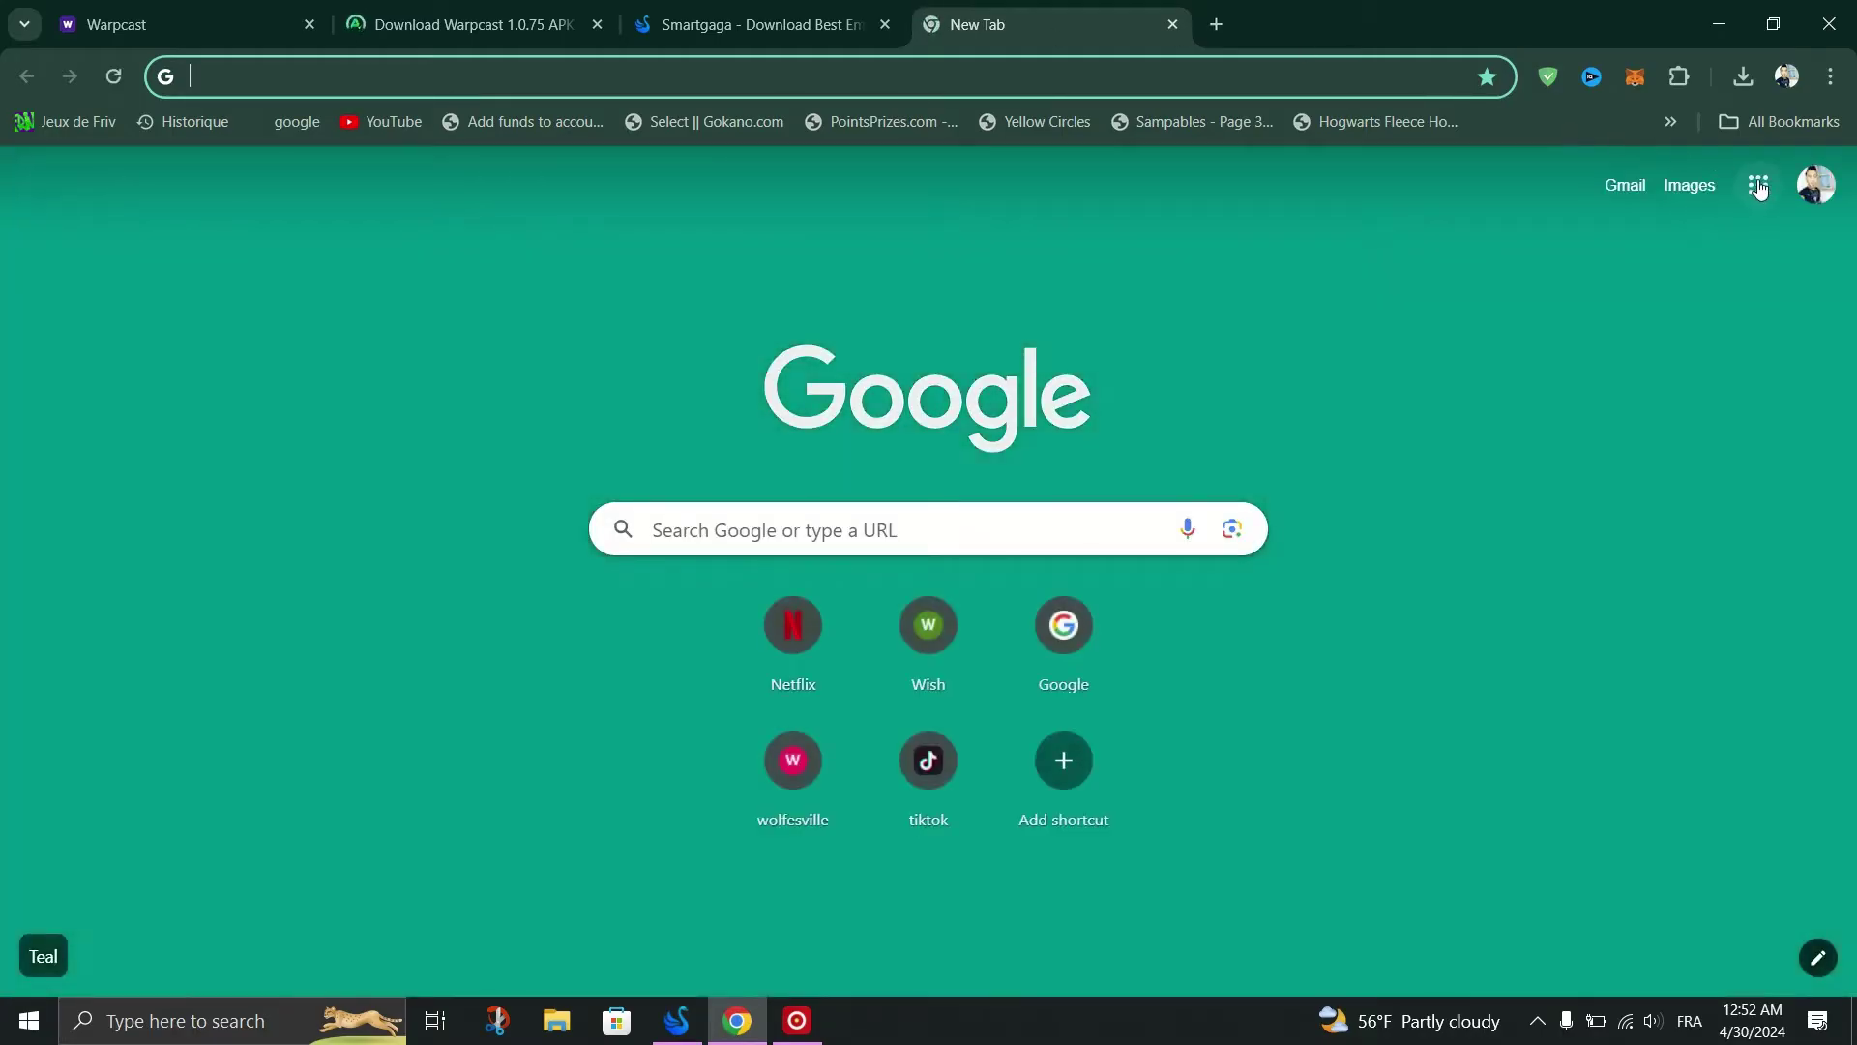
click(1758, 187)
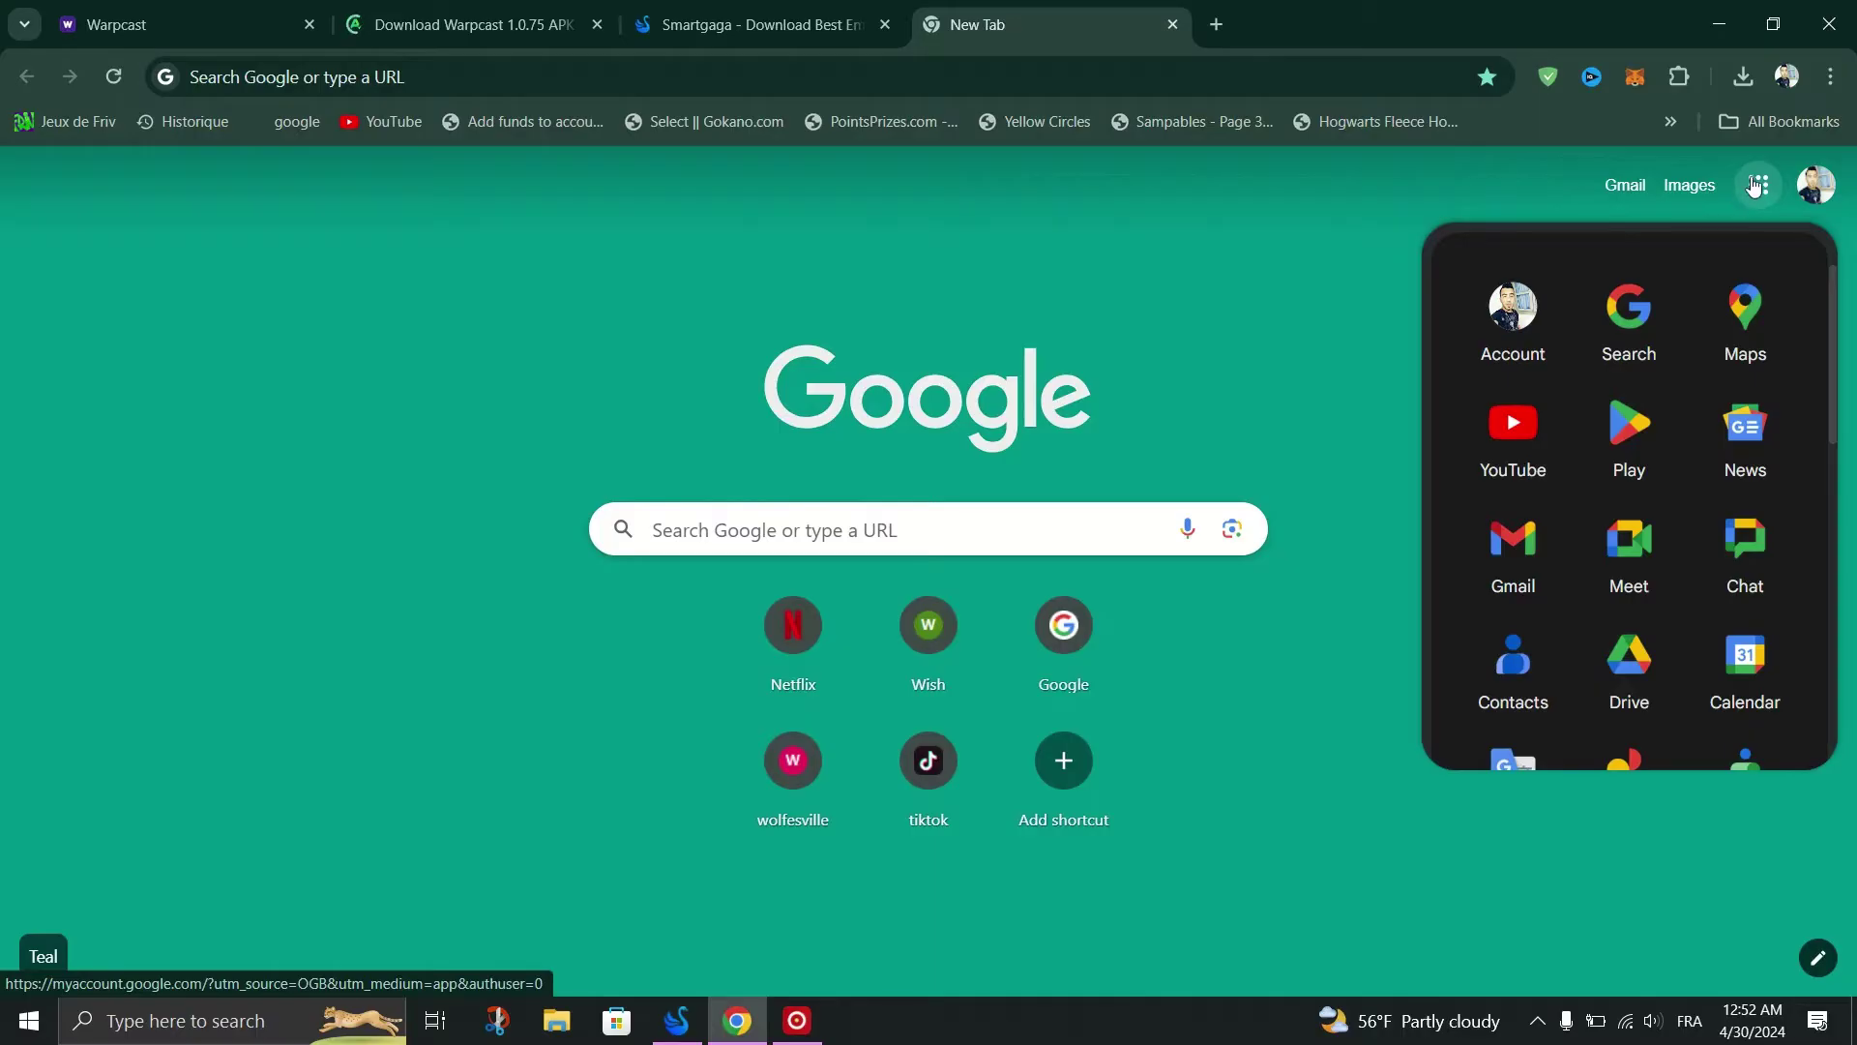
click(1630, 436)
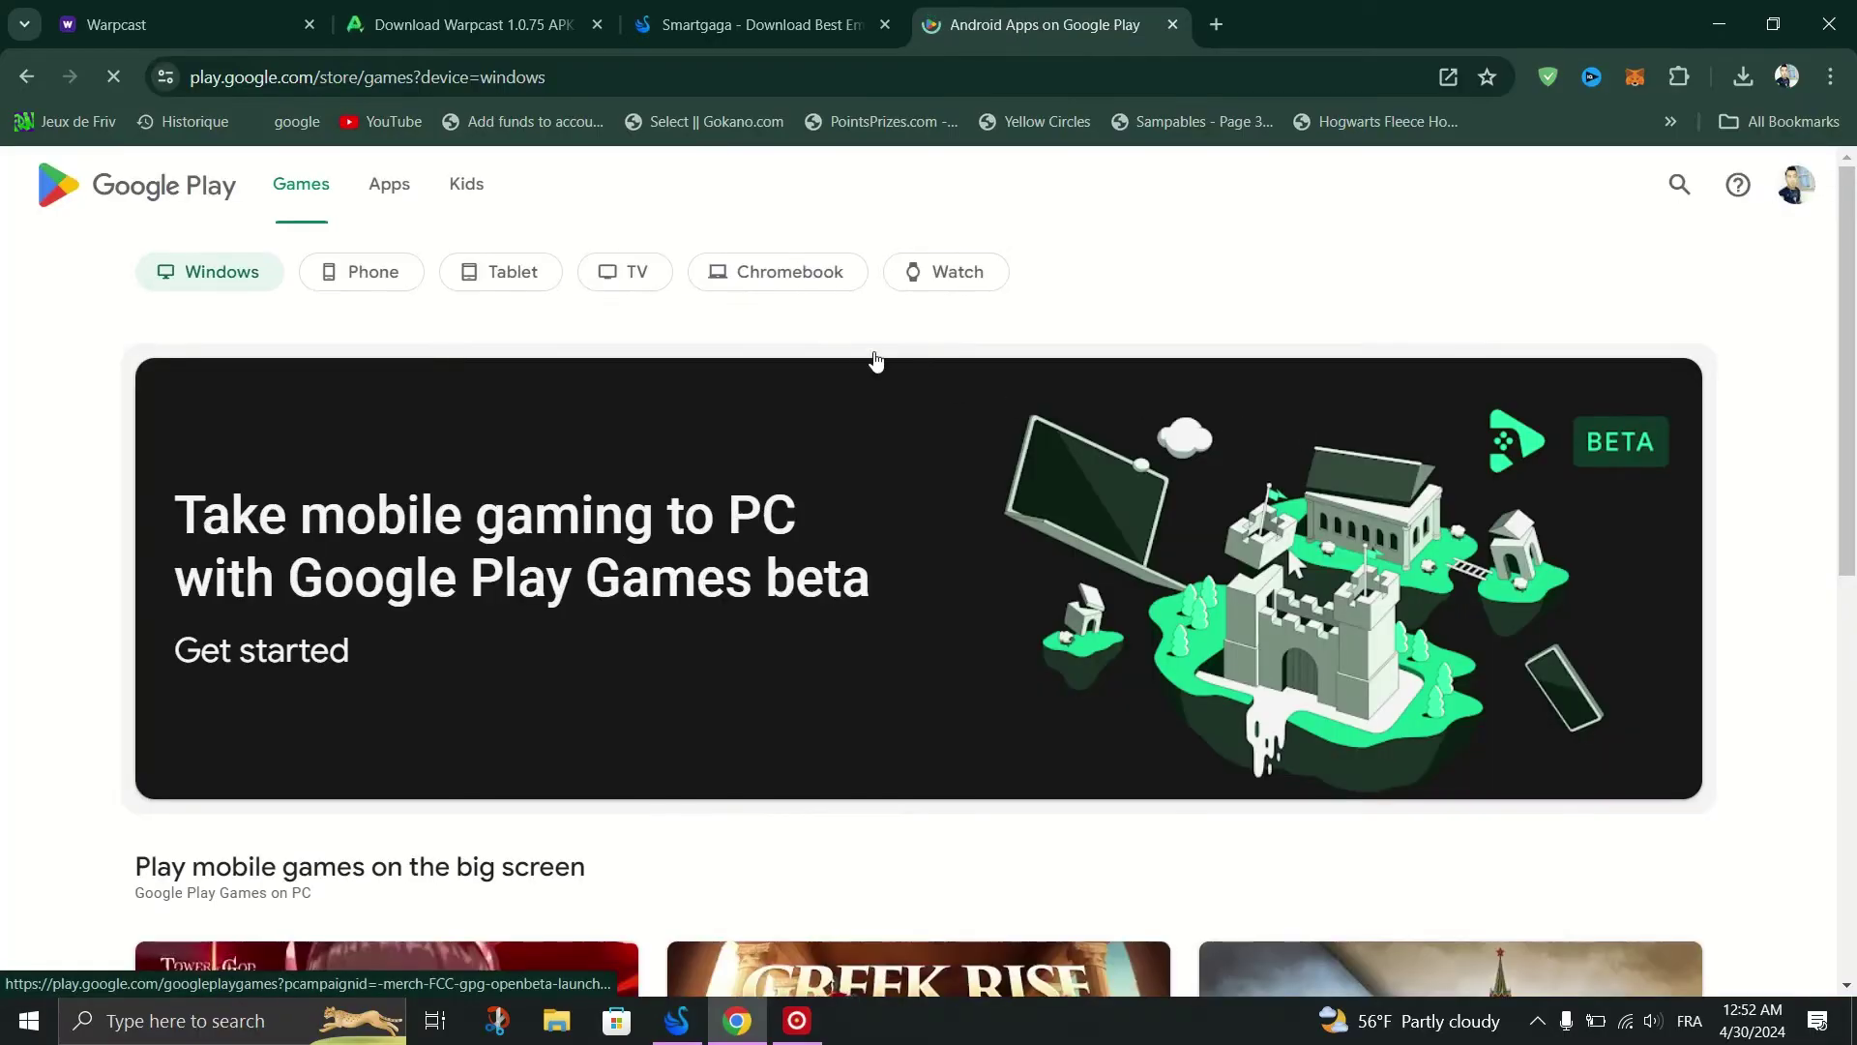
click(1678, 186)
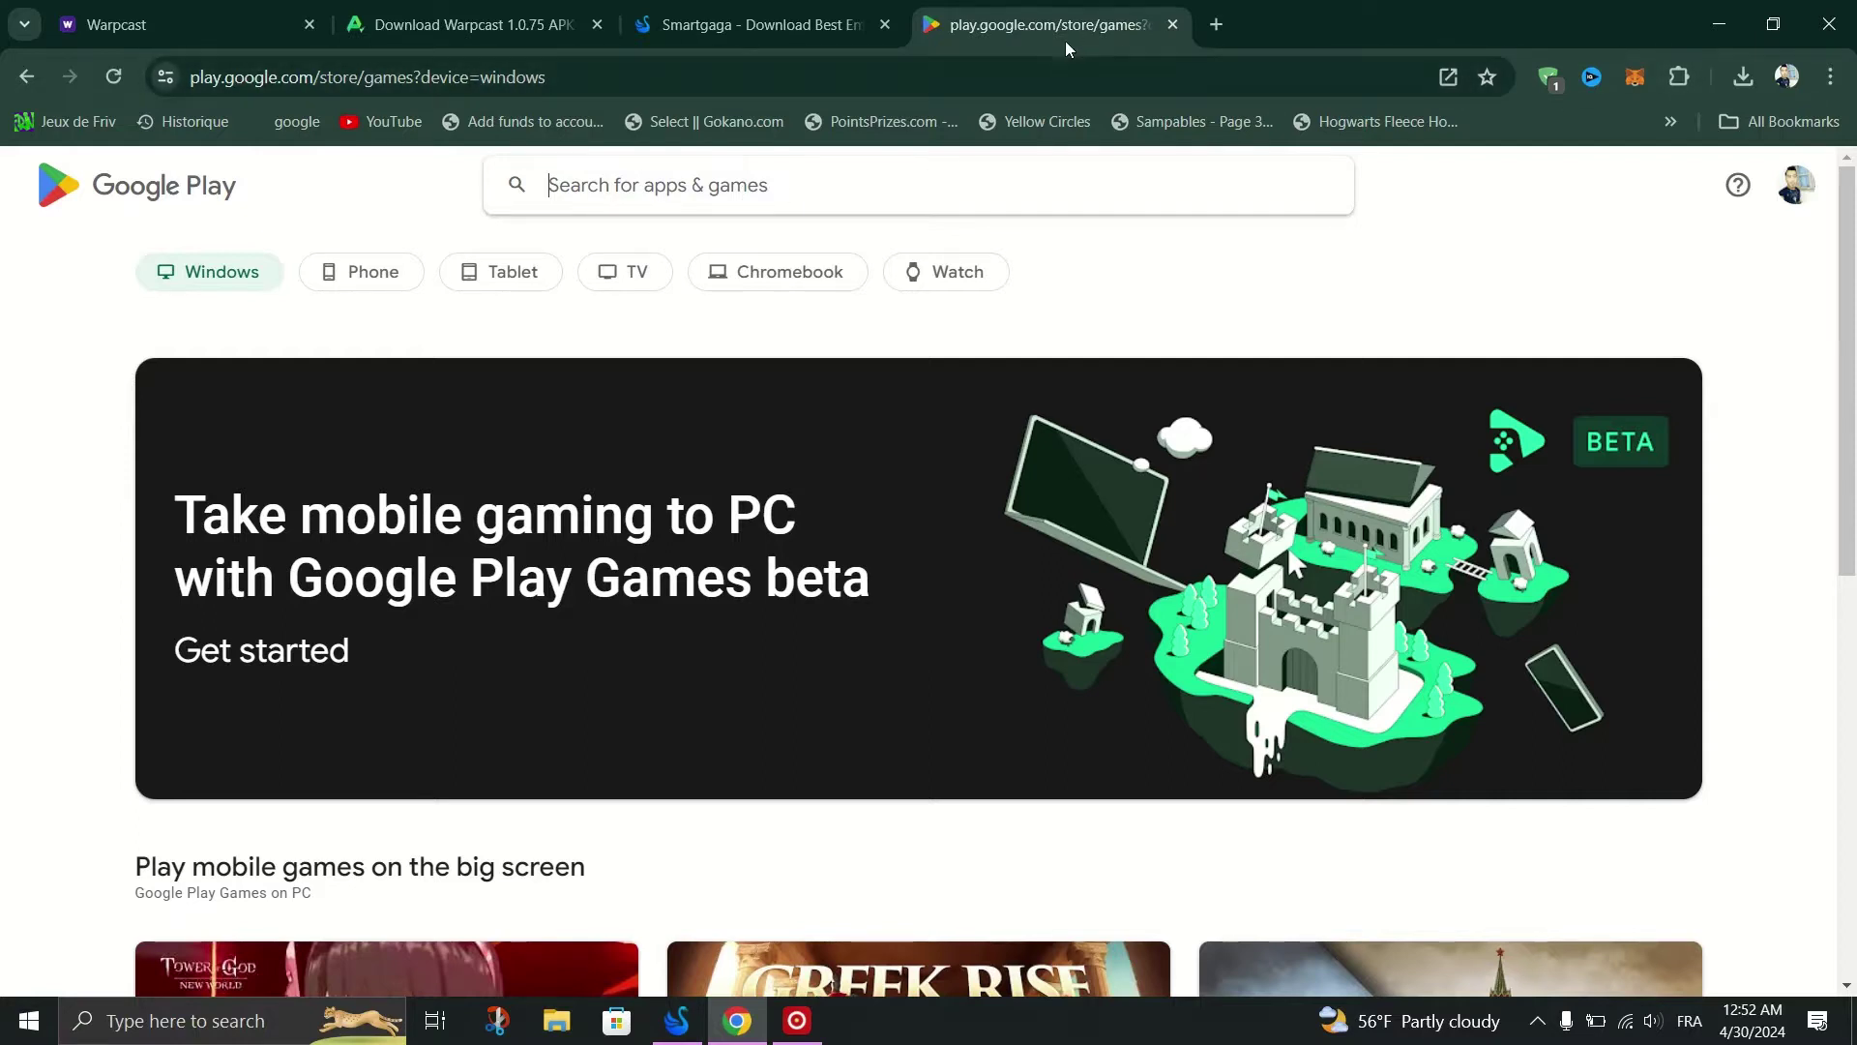
click(1830, 77)
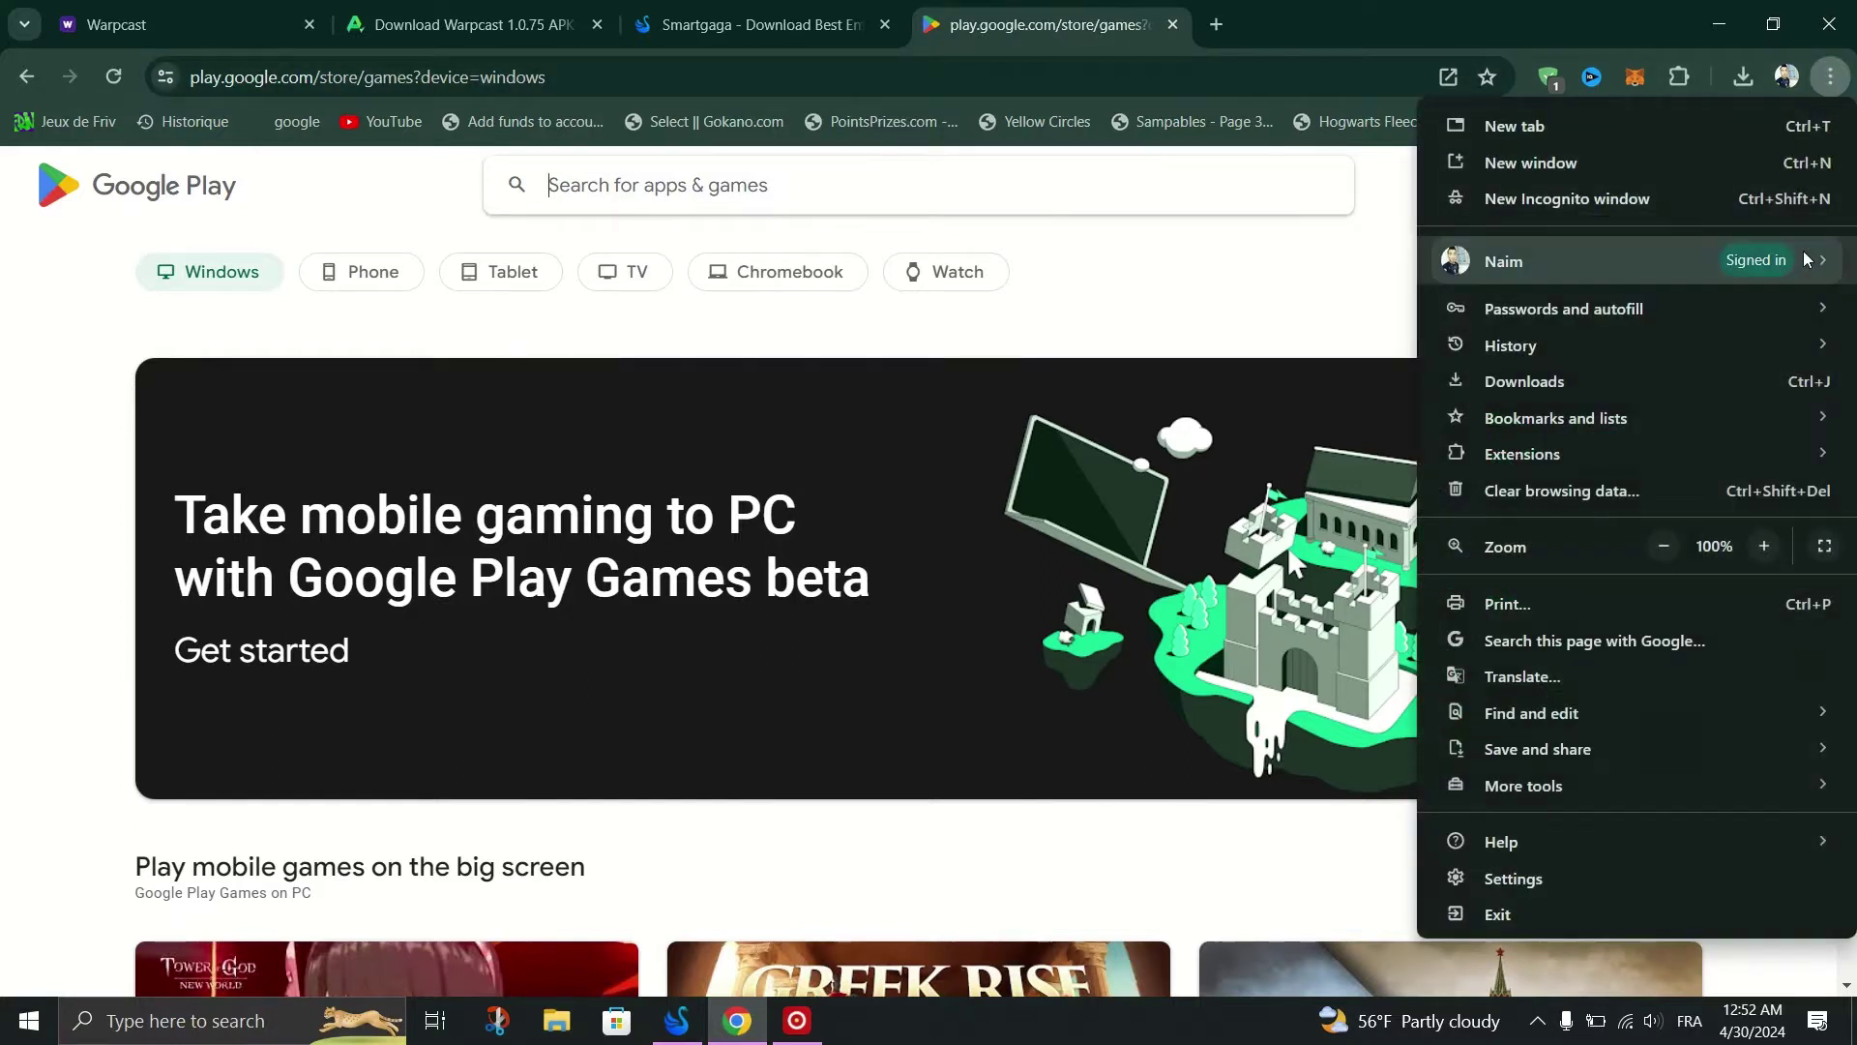
mouse_move(1561, 746)
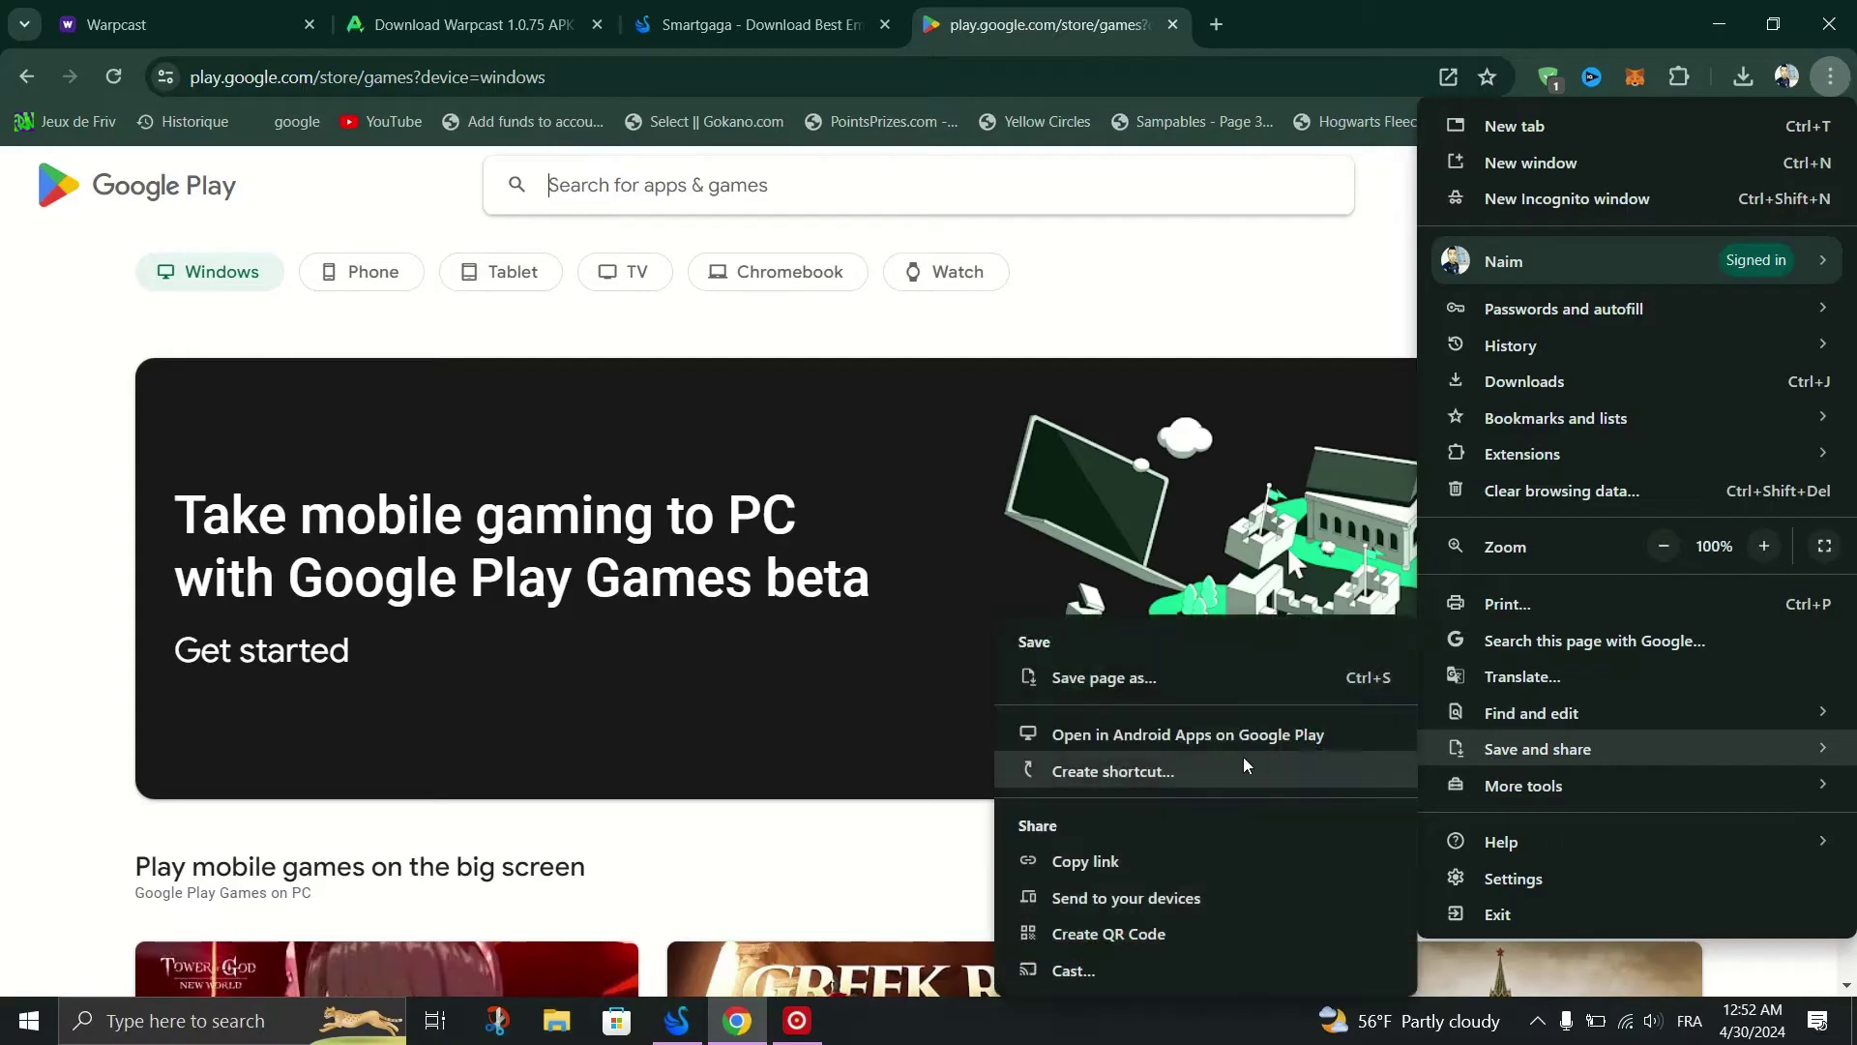
click(1112, 772)
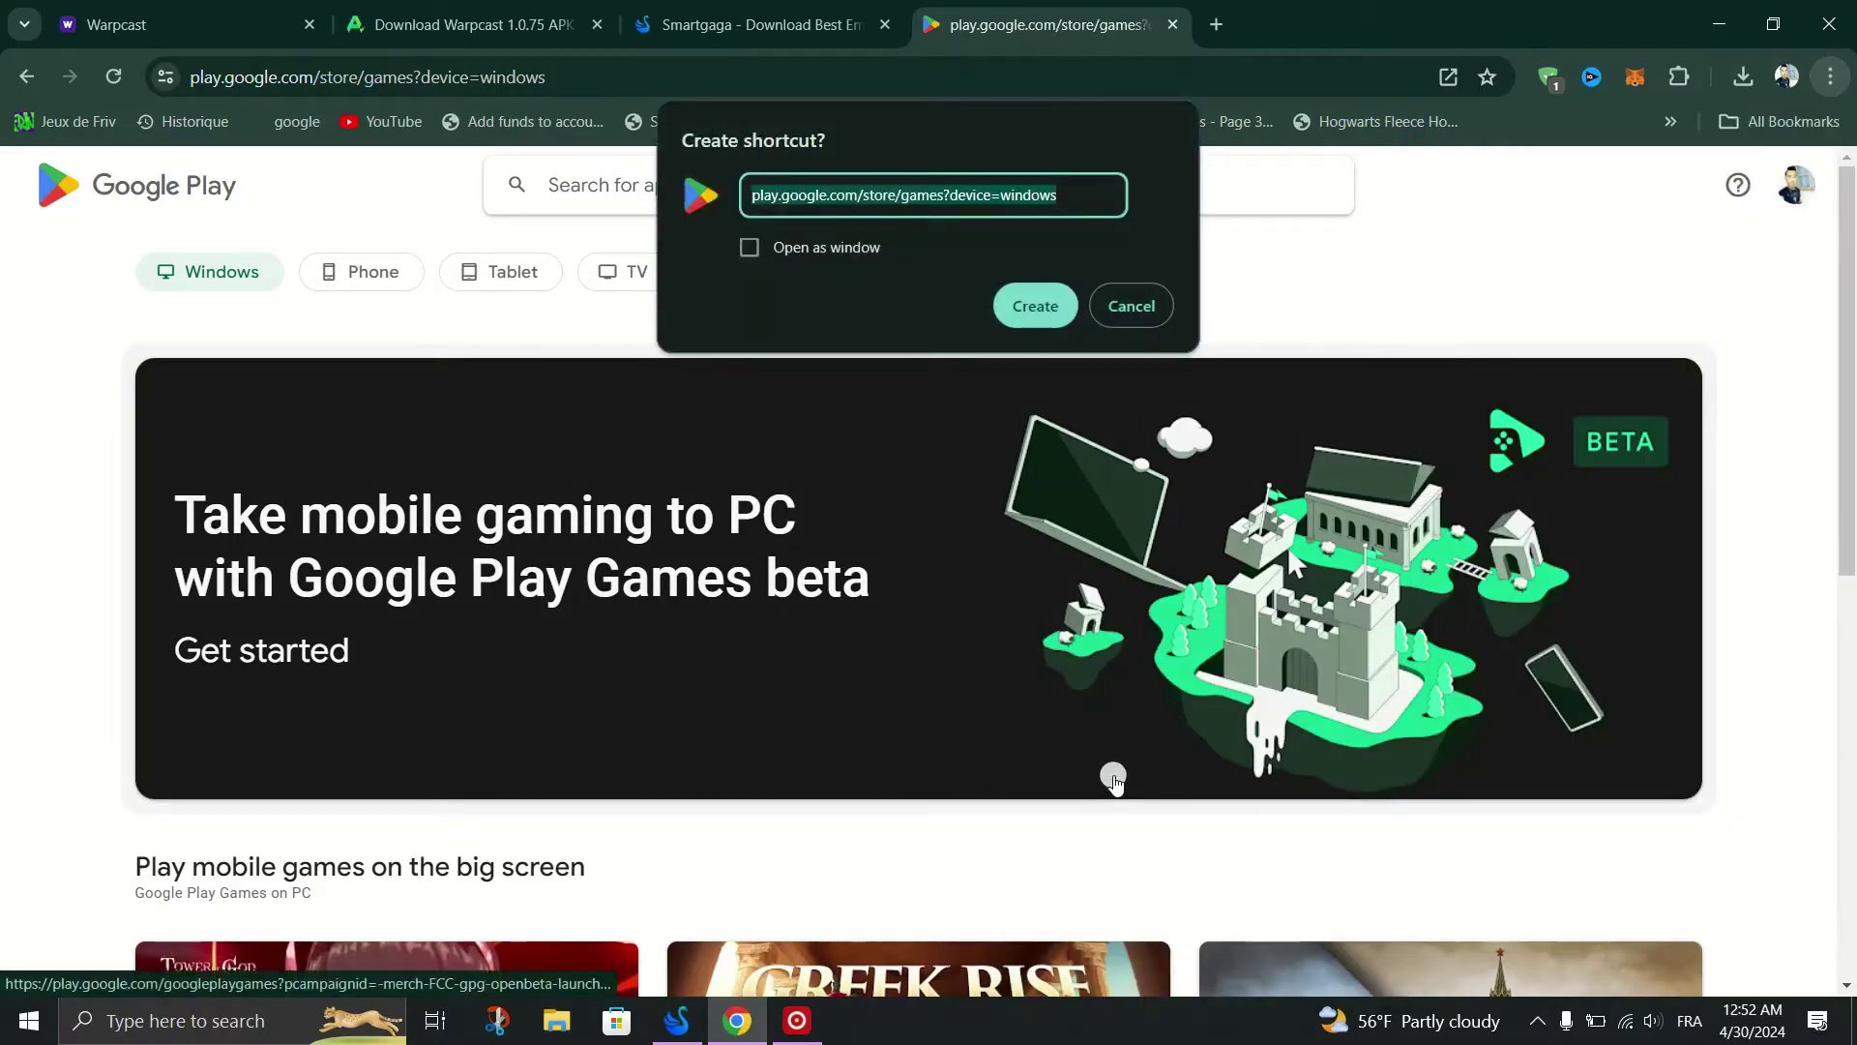
click(1142, 311)
Switch to the desktop's Android Apps on Google Play shortcut app and reposition its window clear of the desktop icons.
click(1719, 23)
click(44, 911)
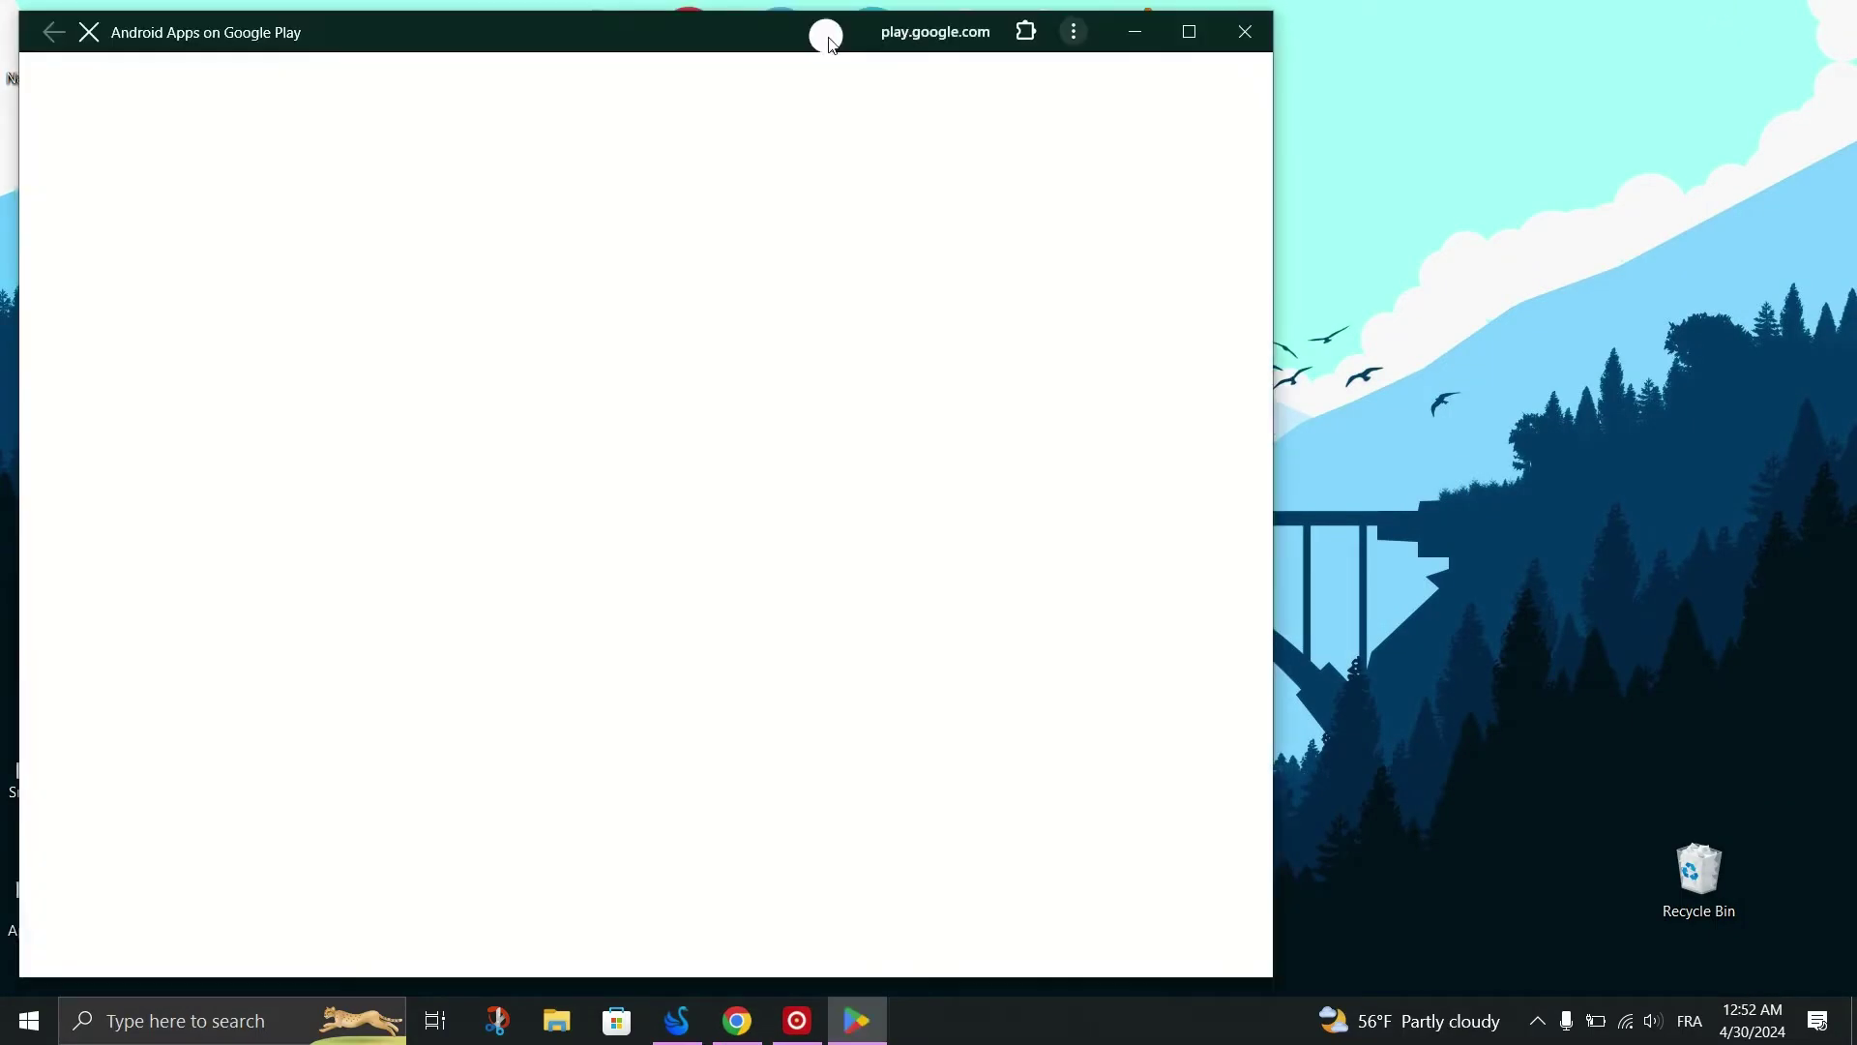
drag(834, 27, 1012, 30)
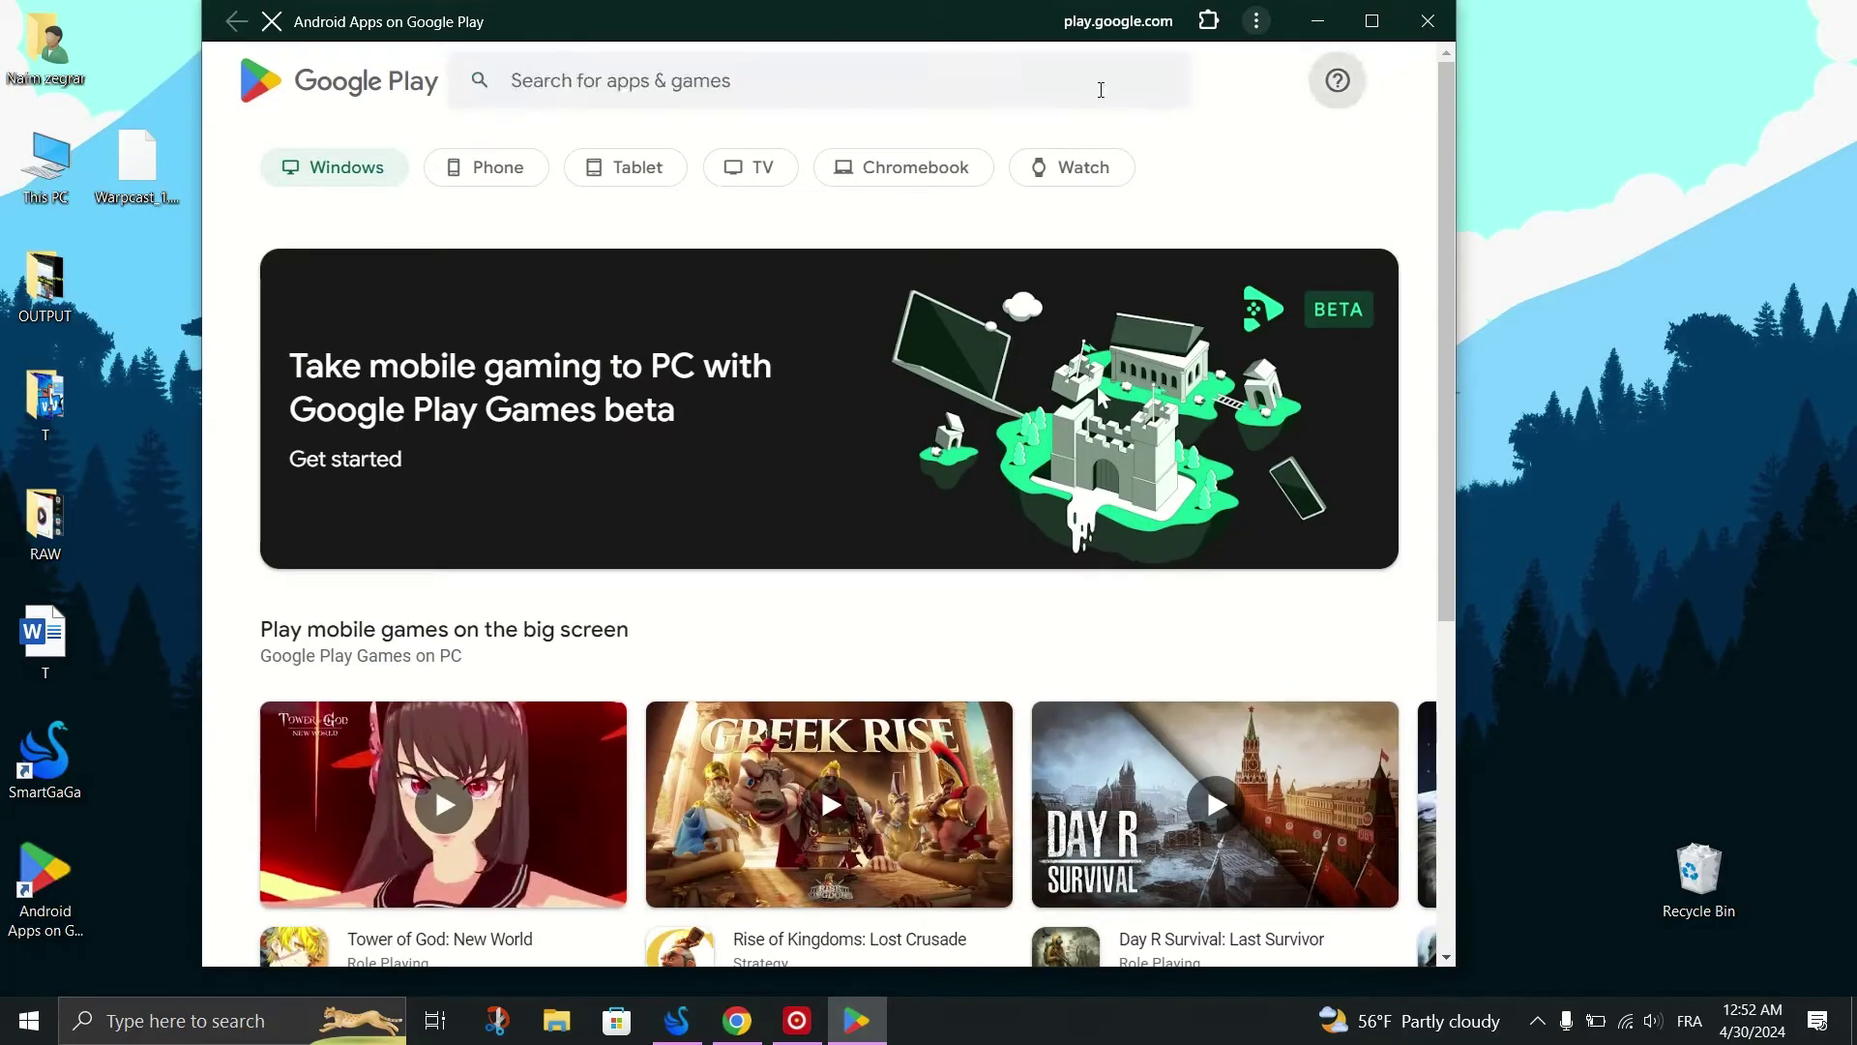
Search Google Play for warpcast and bring up the install prompt for the Warpcast app.
click(800, 100)
text(war)
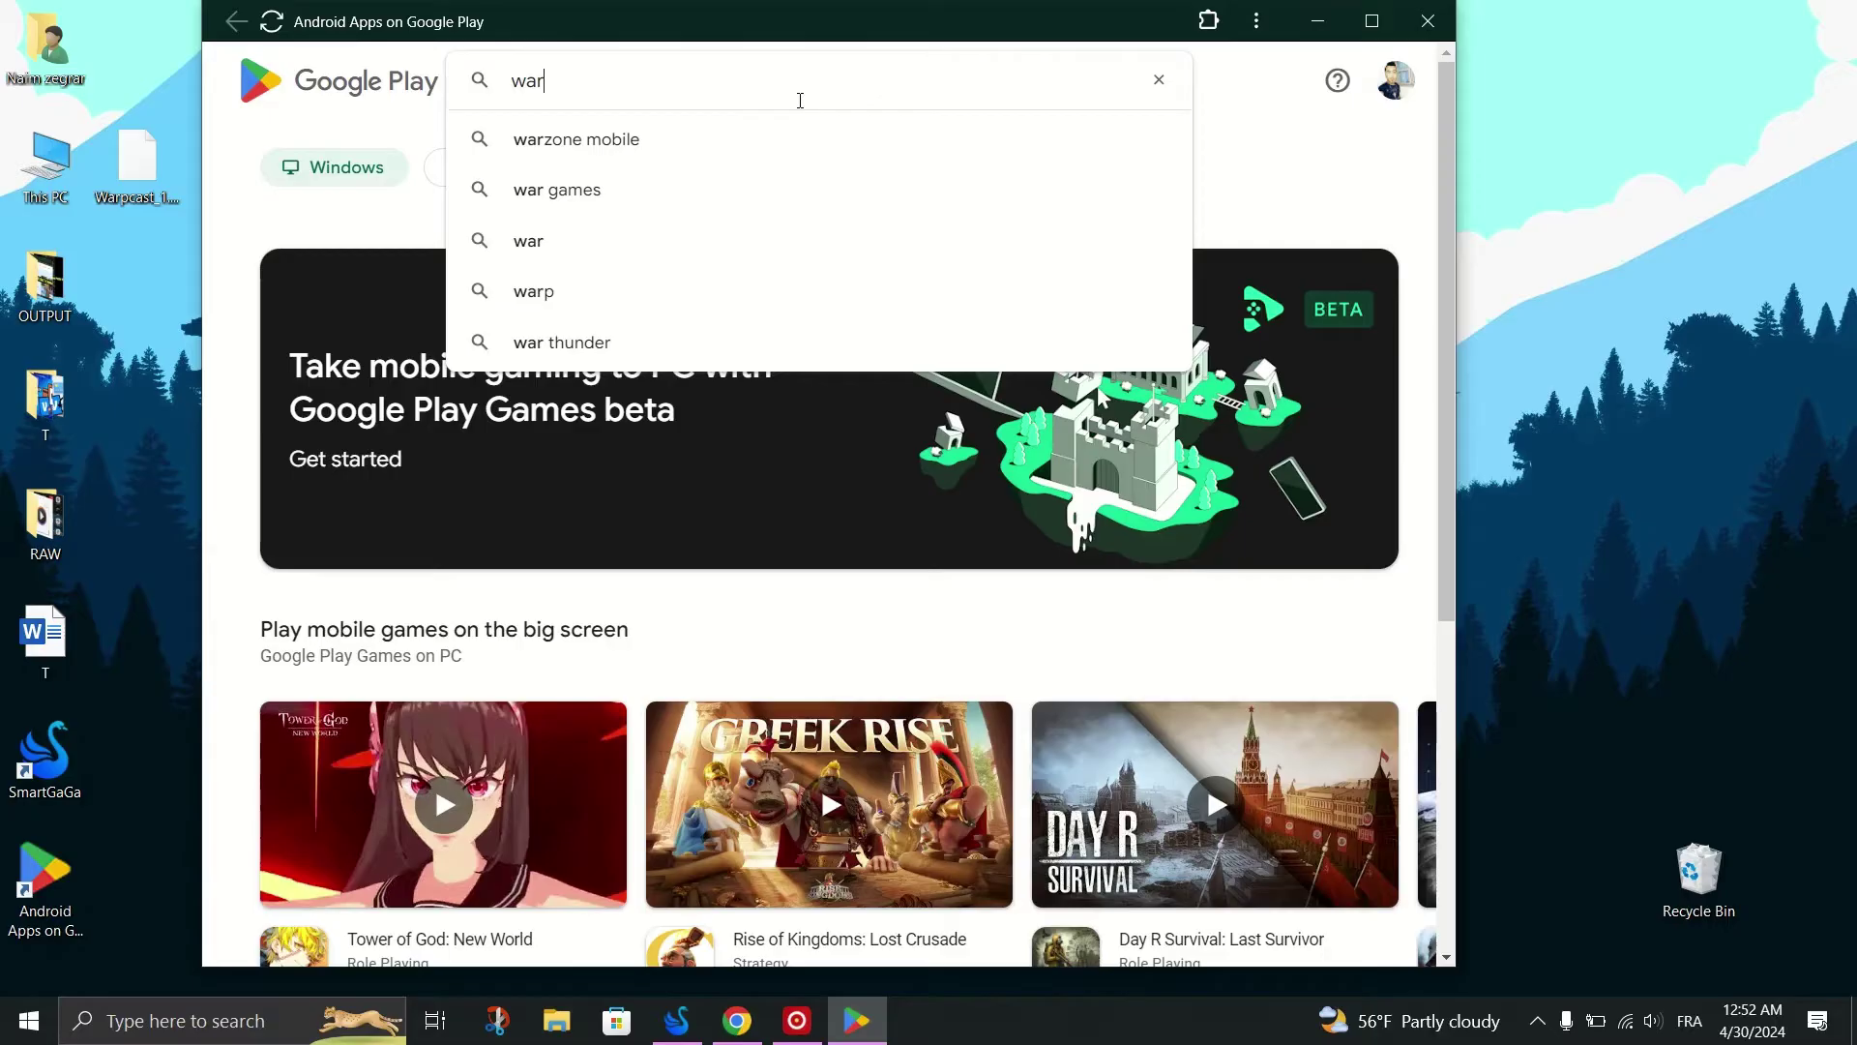
text(pcast)
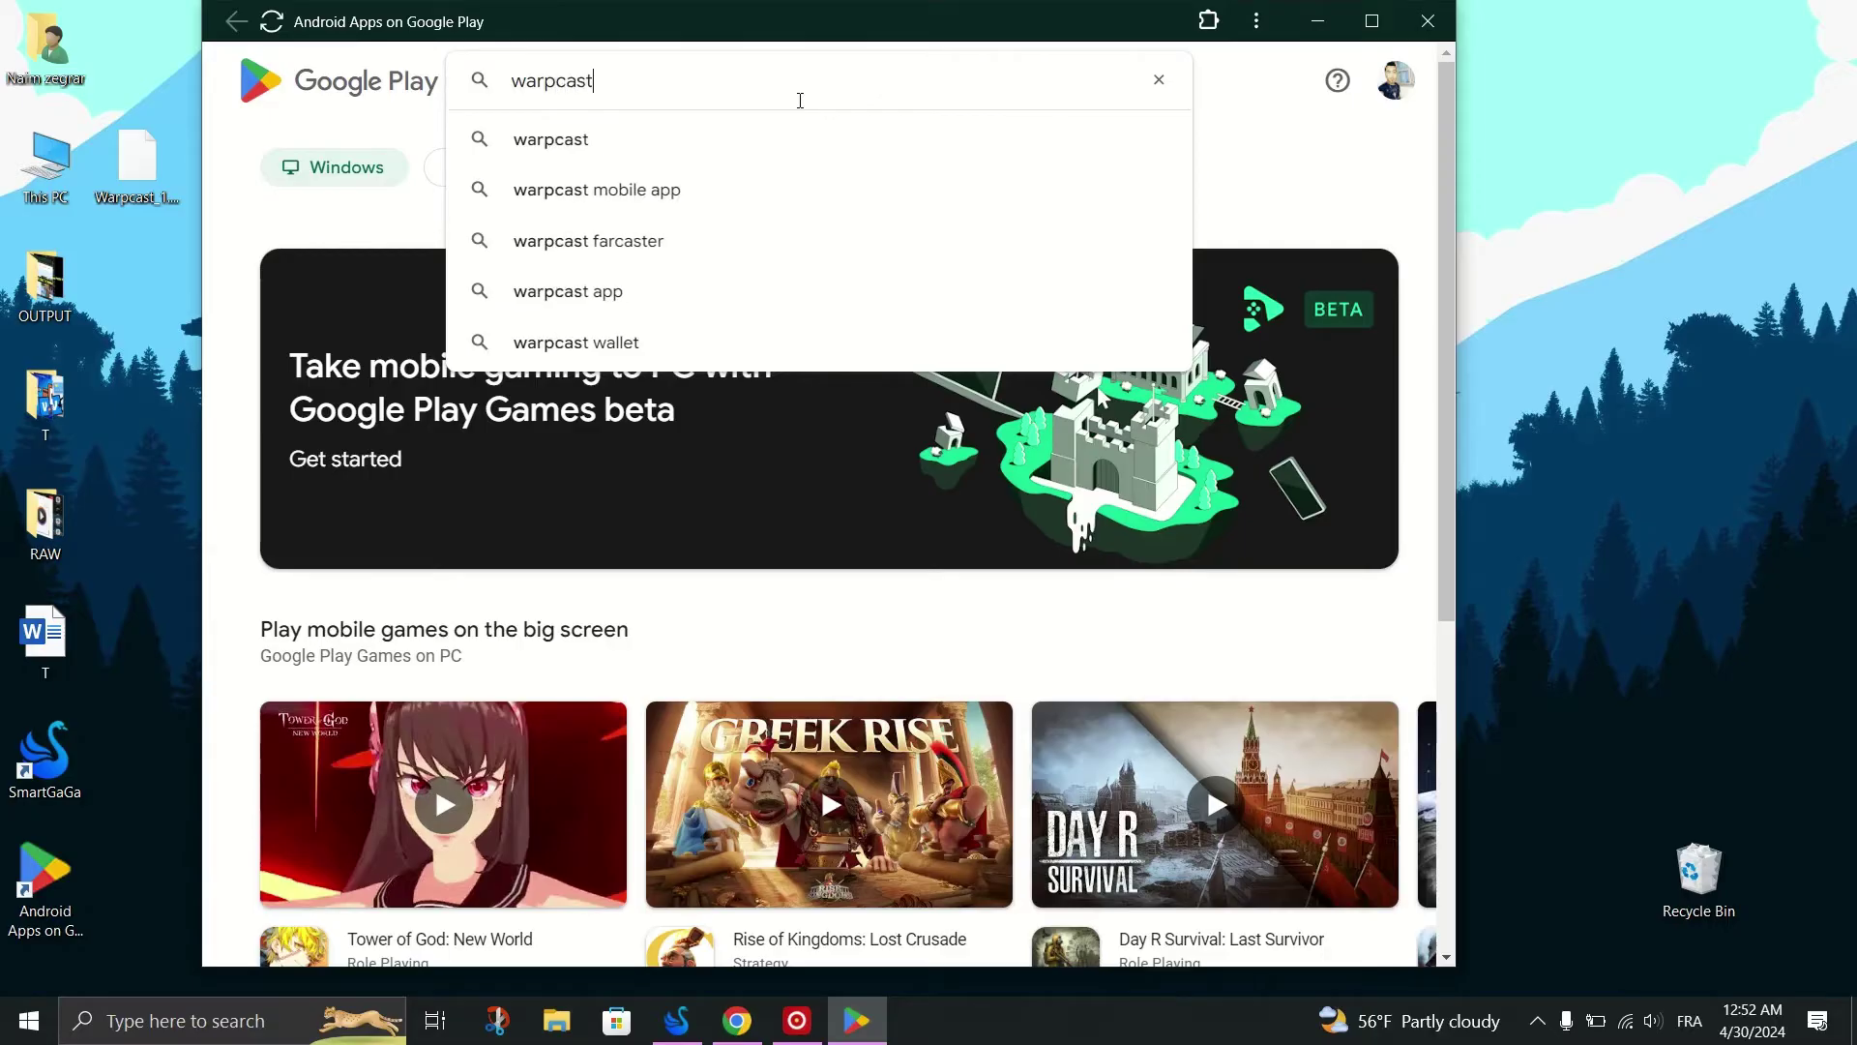
key(Return)
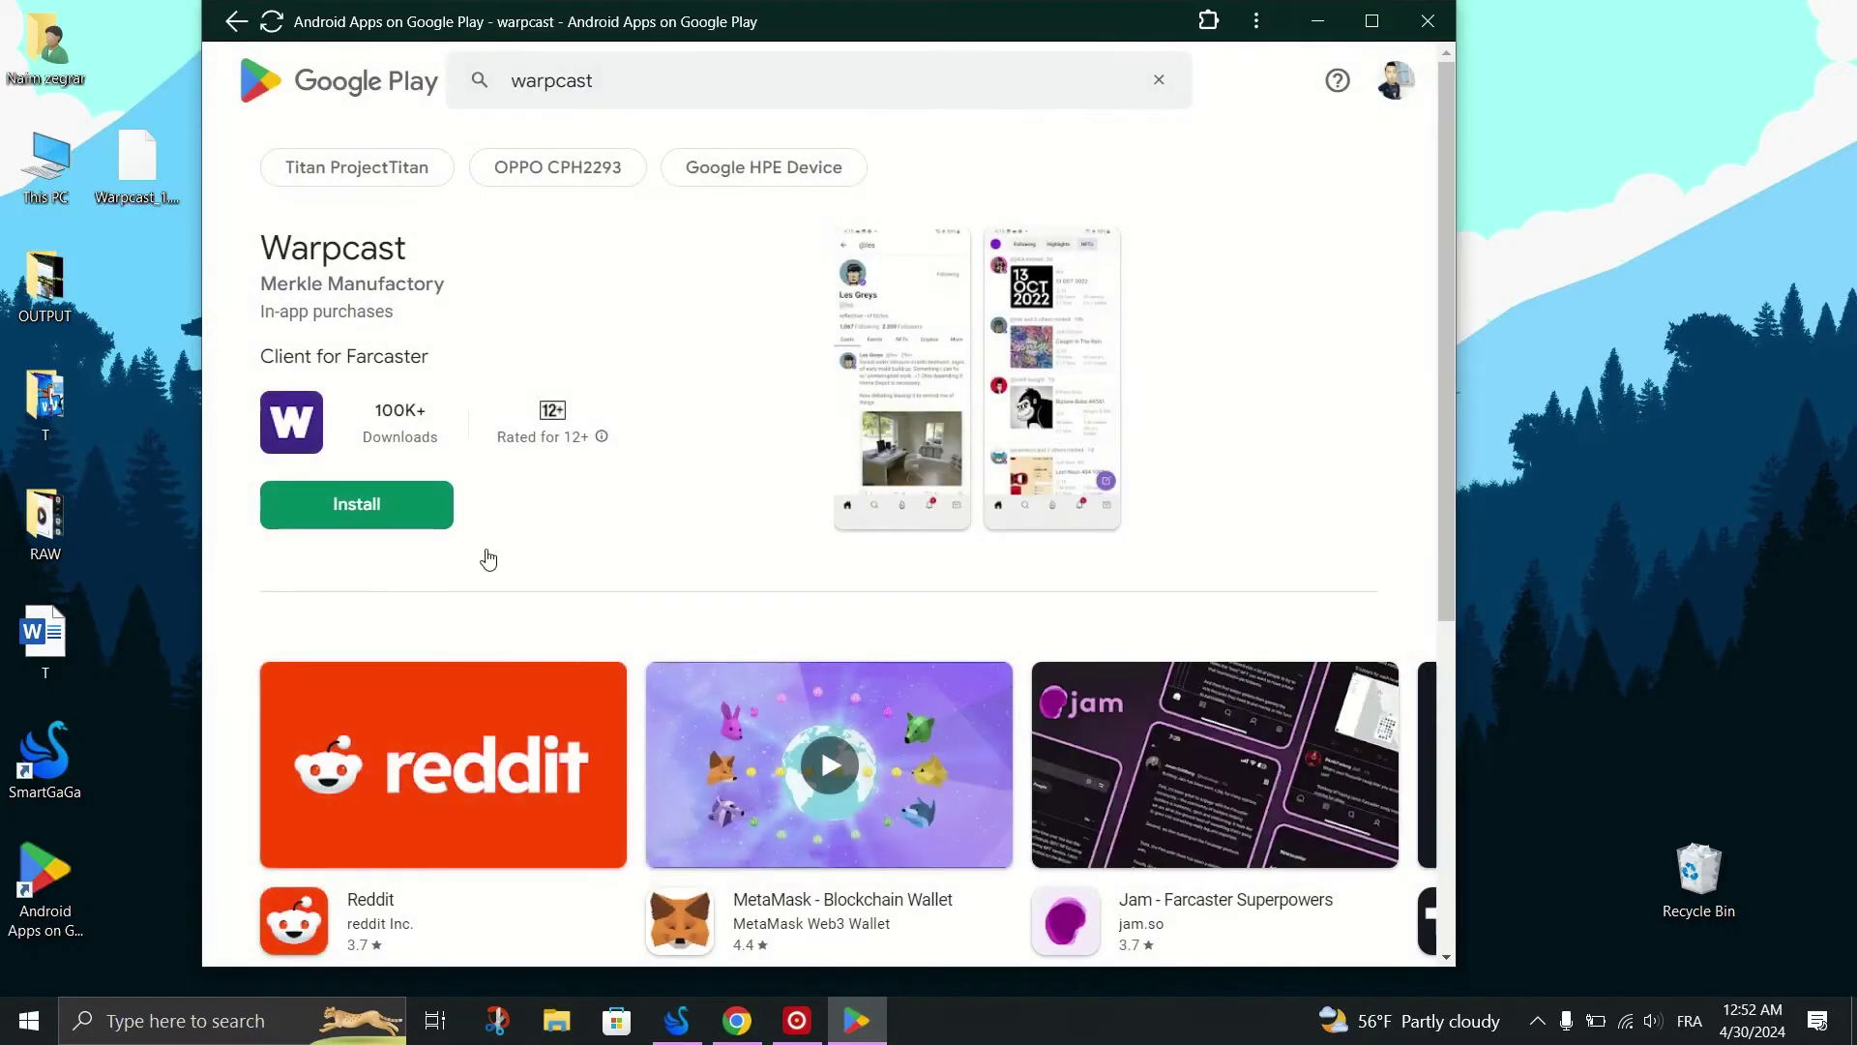
click(384, 515)
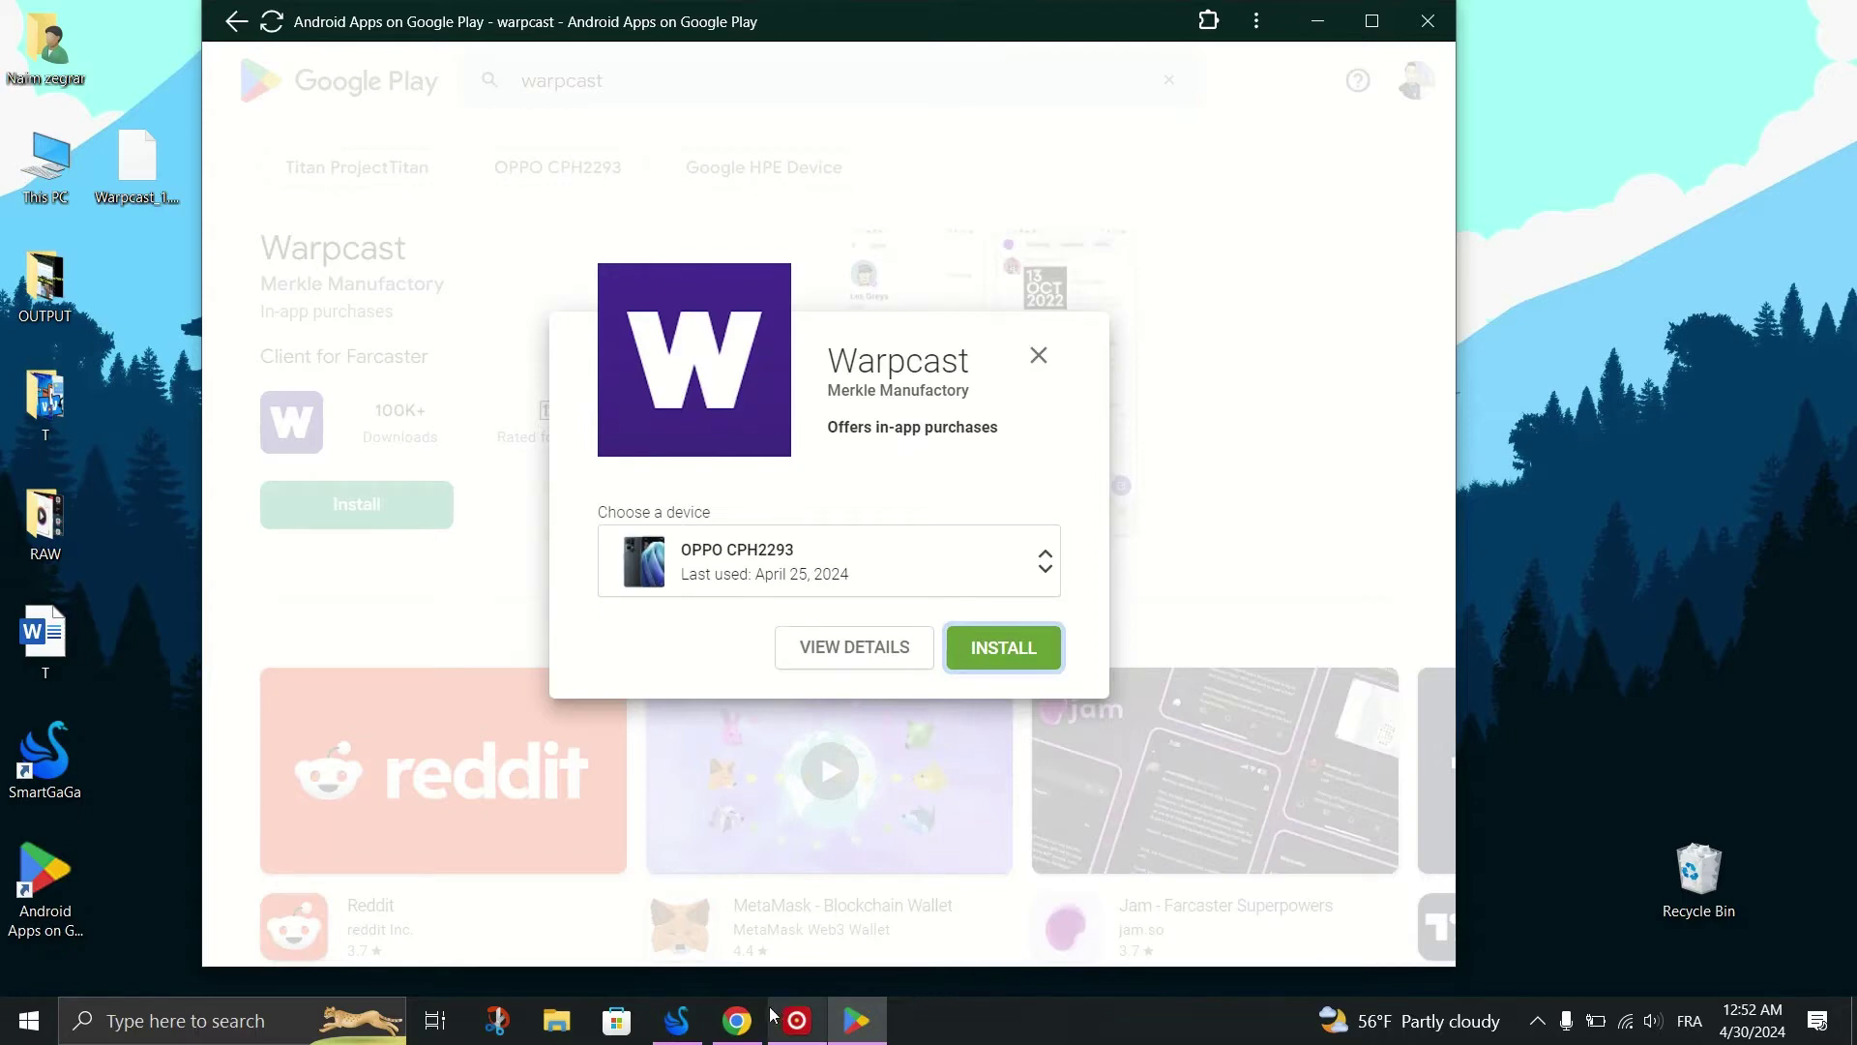
Switch to Chrome and examine the APKPure download page for Warpcast, including its web address, search field and app name.
click(737, 1020)
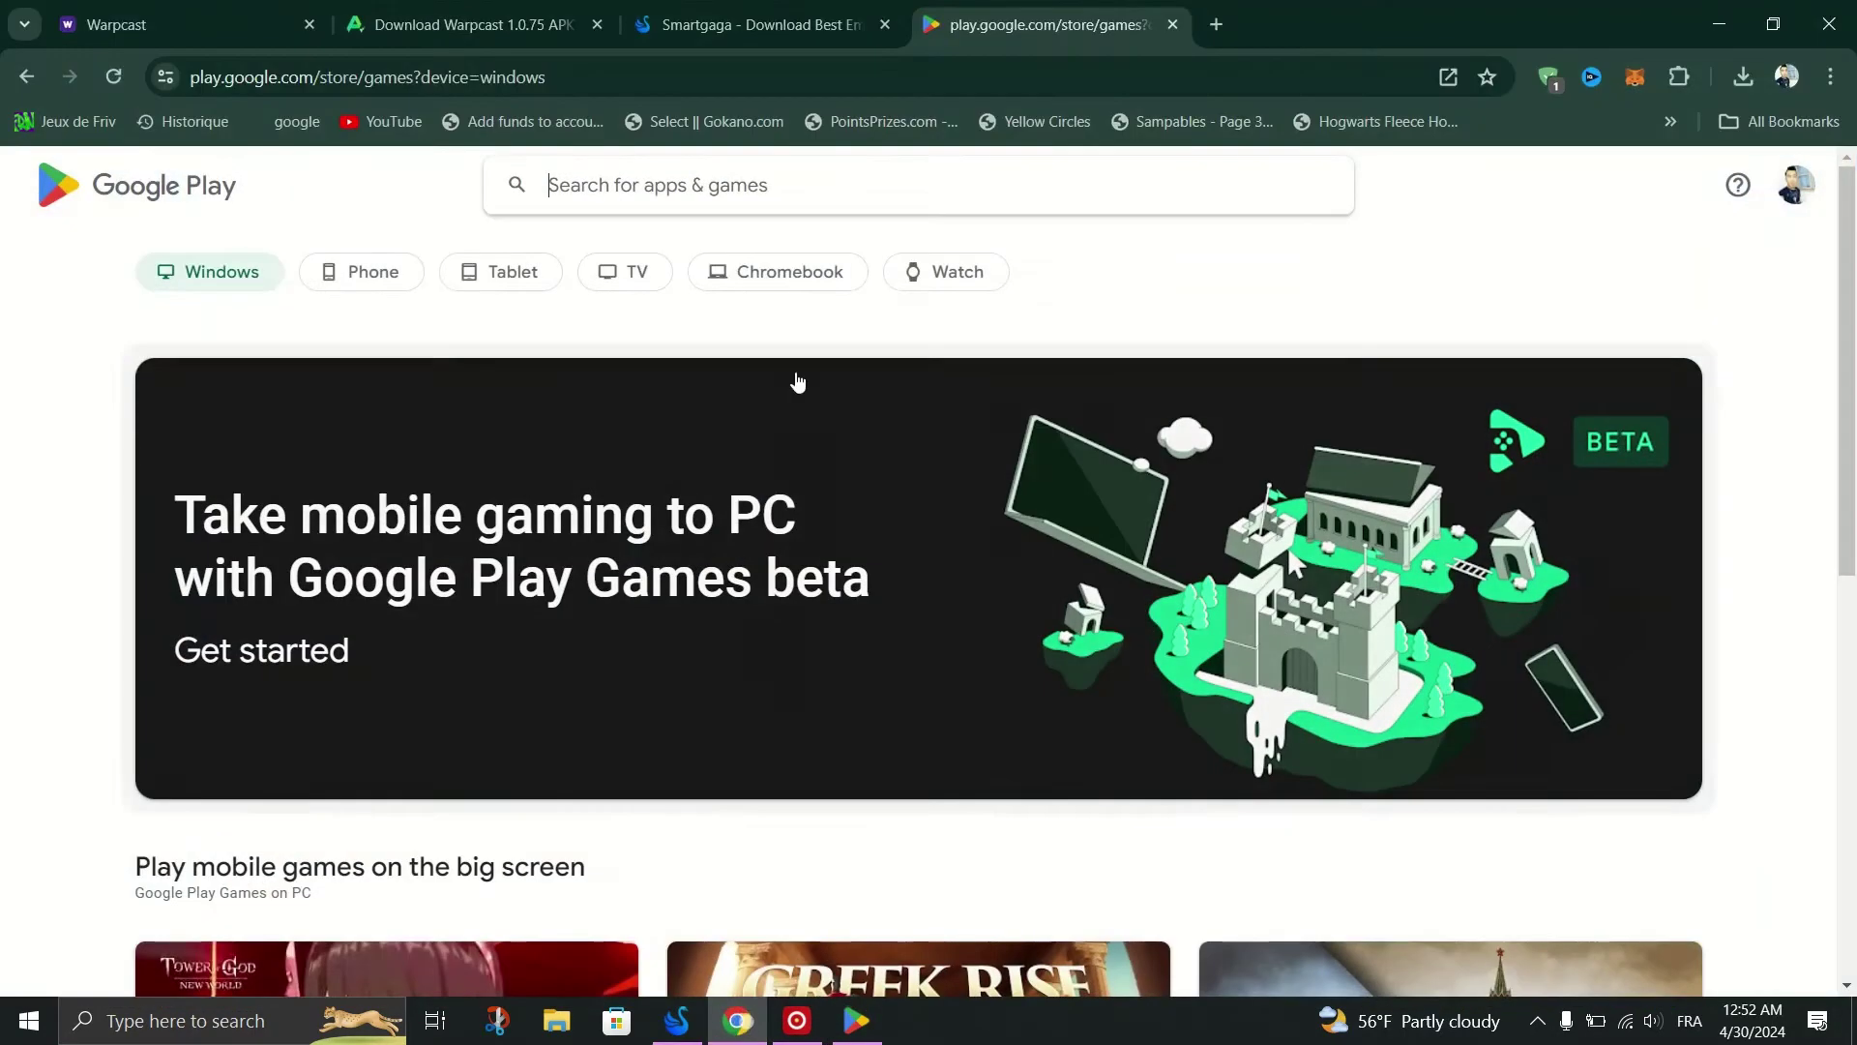
click(498, 14)
click(217, 77)
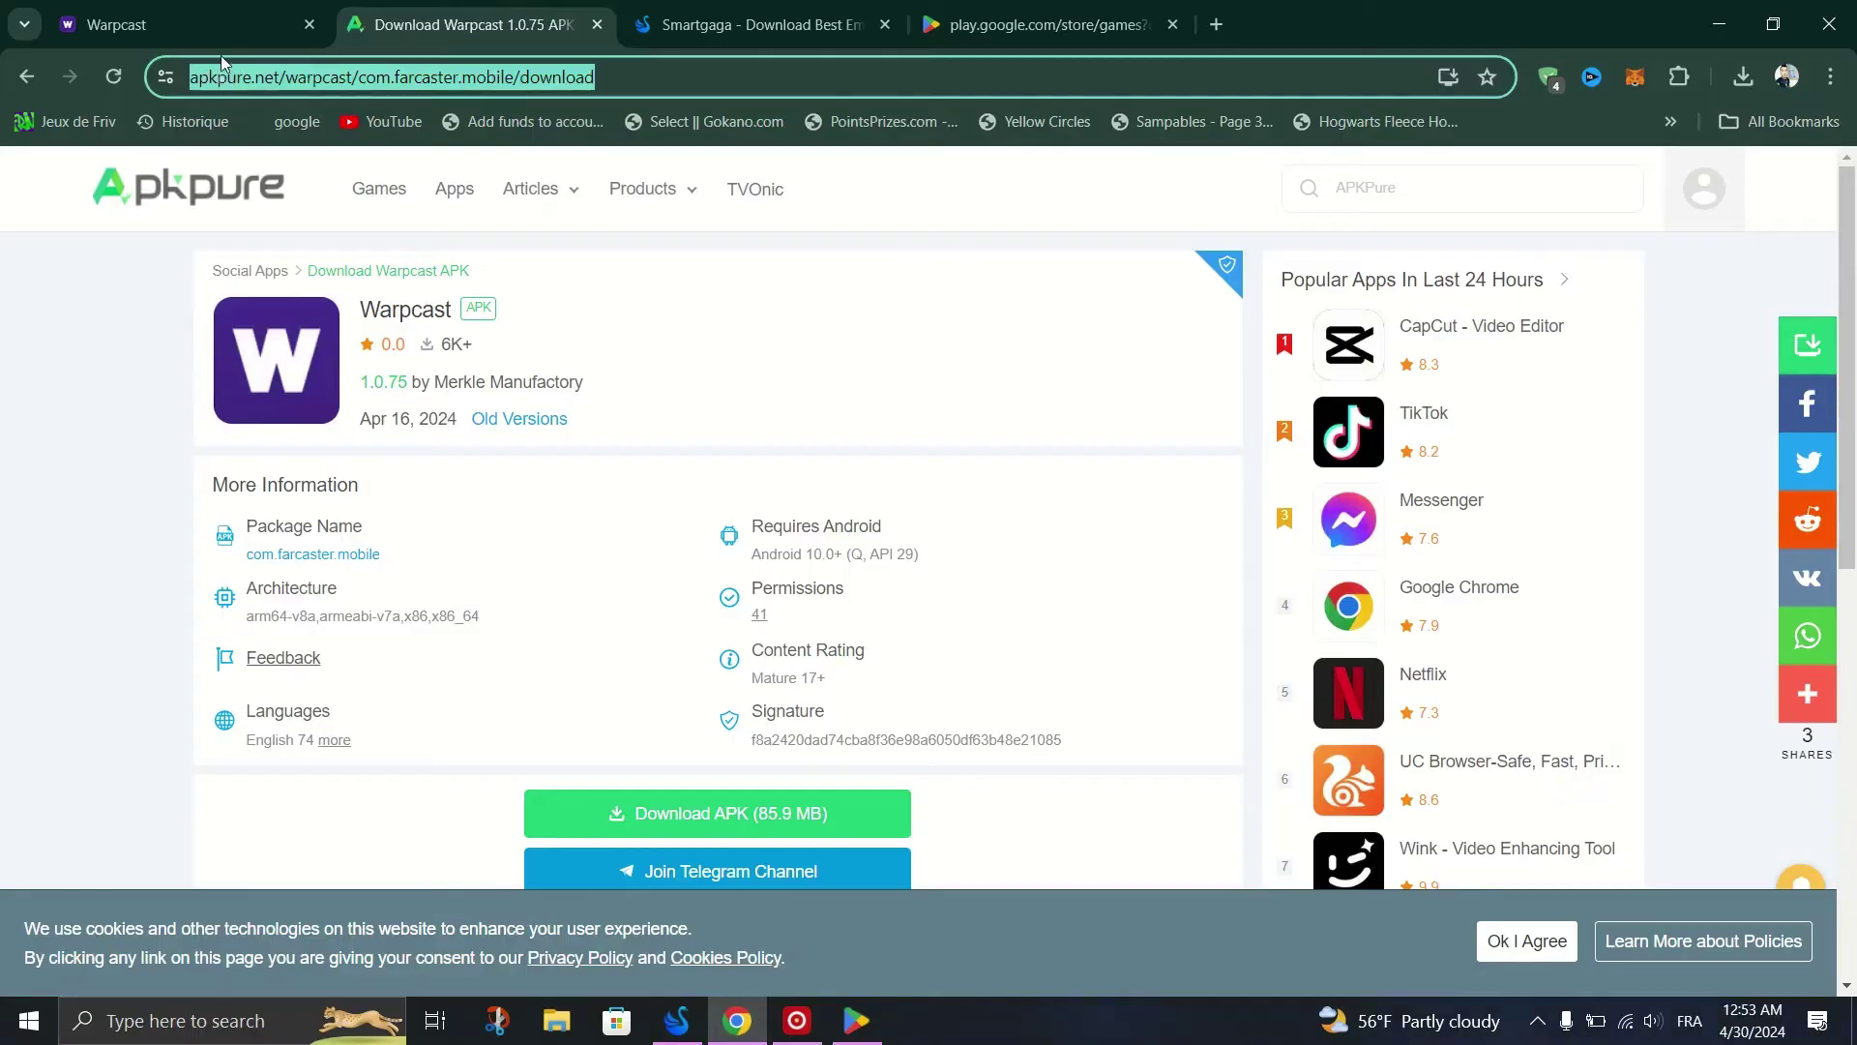
click(83, 436)
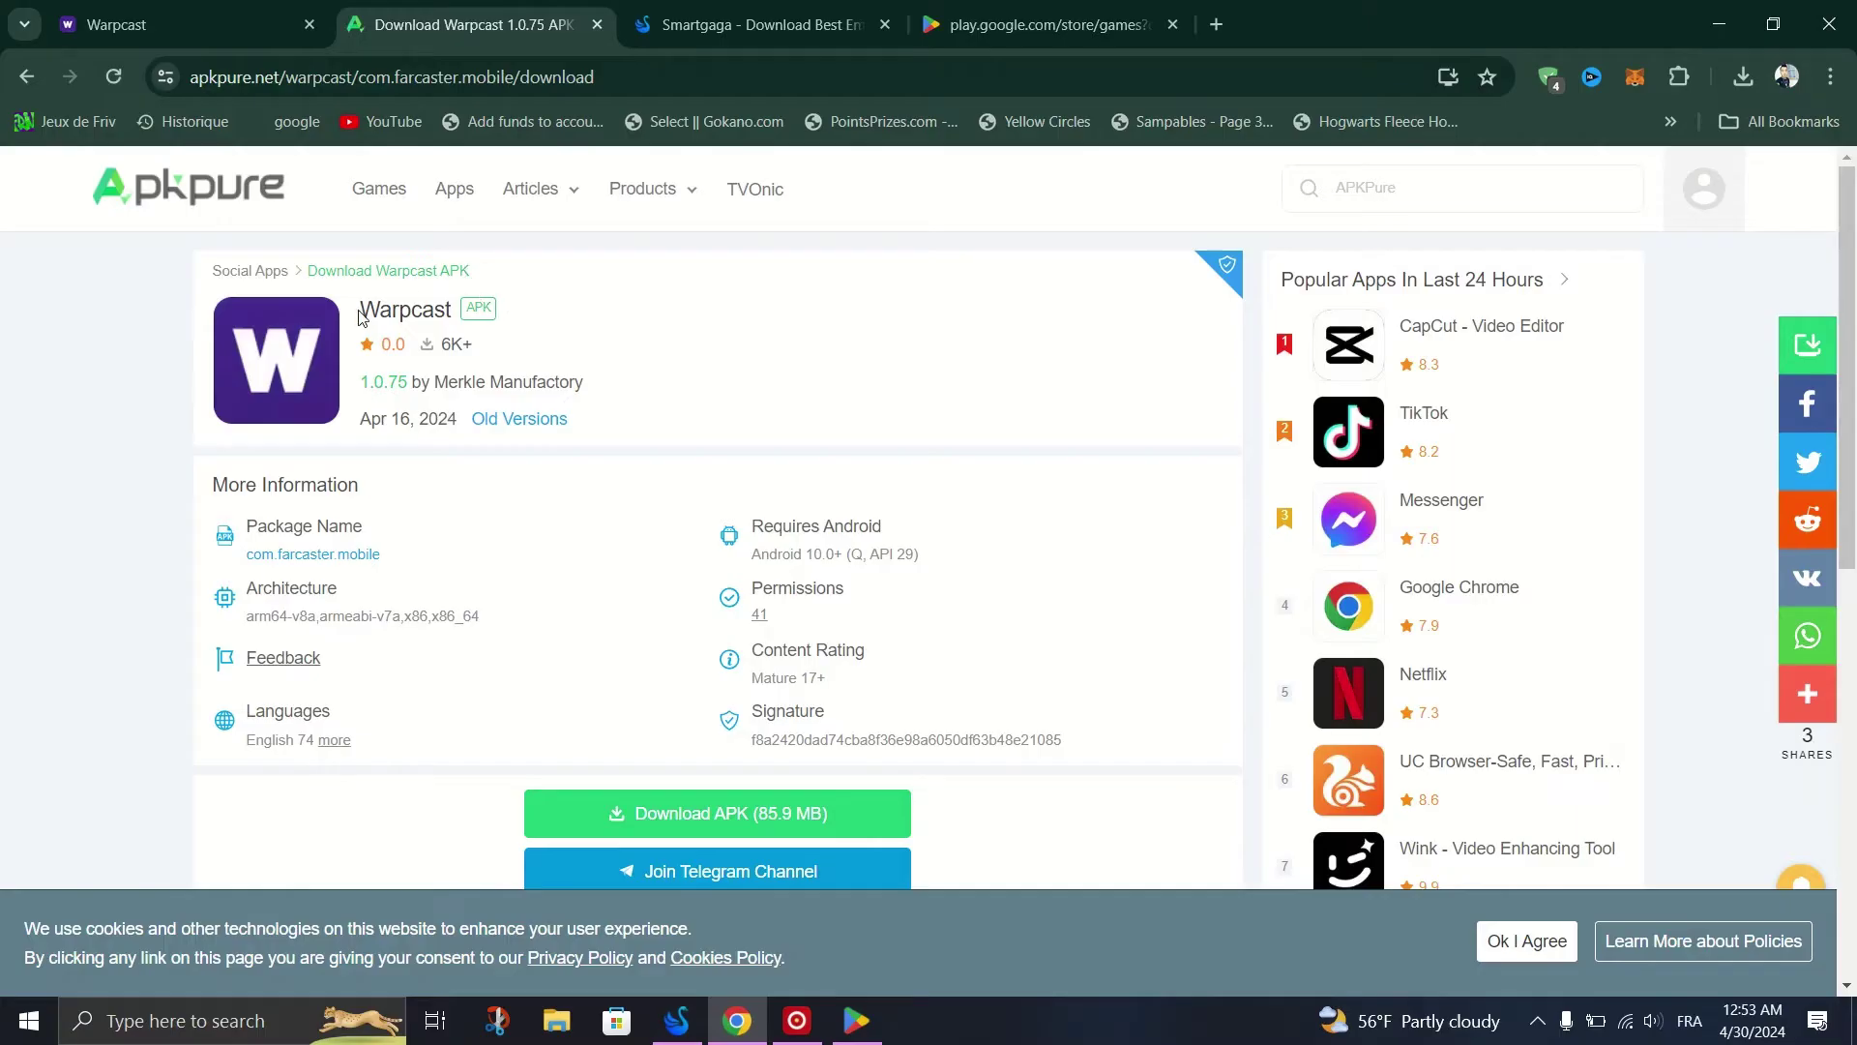
click(1400, 186)
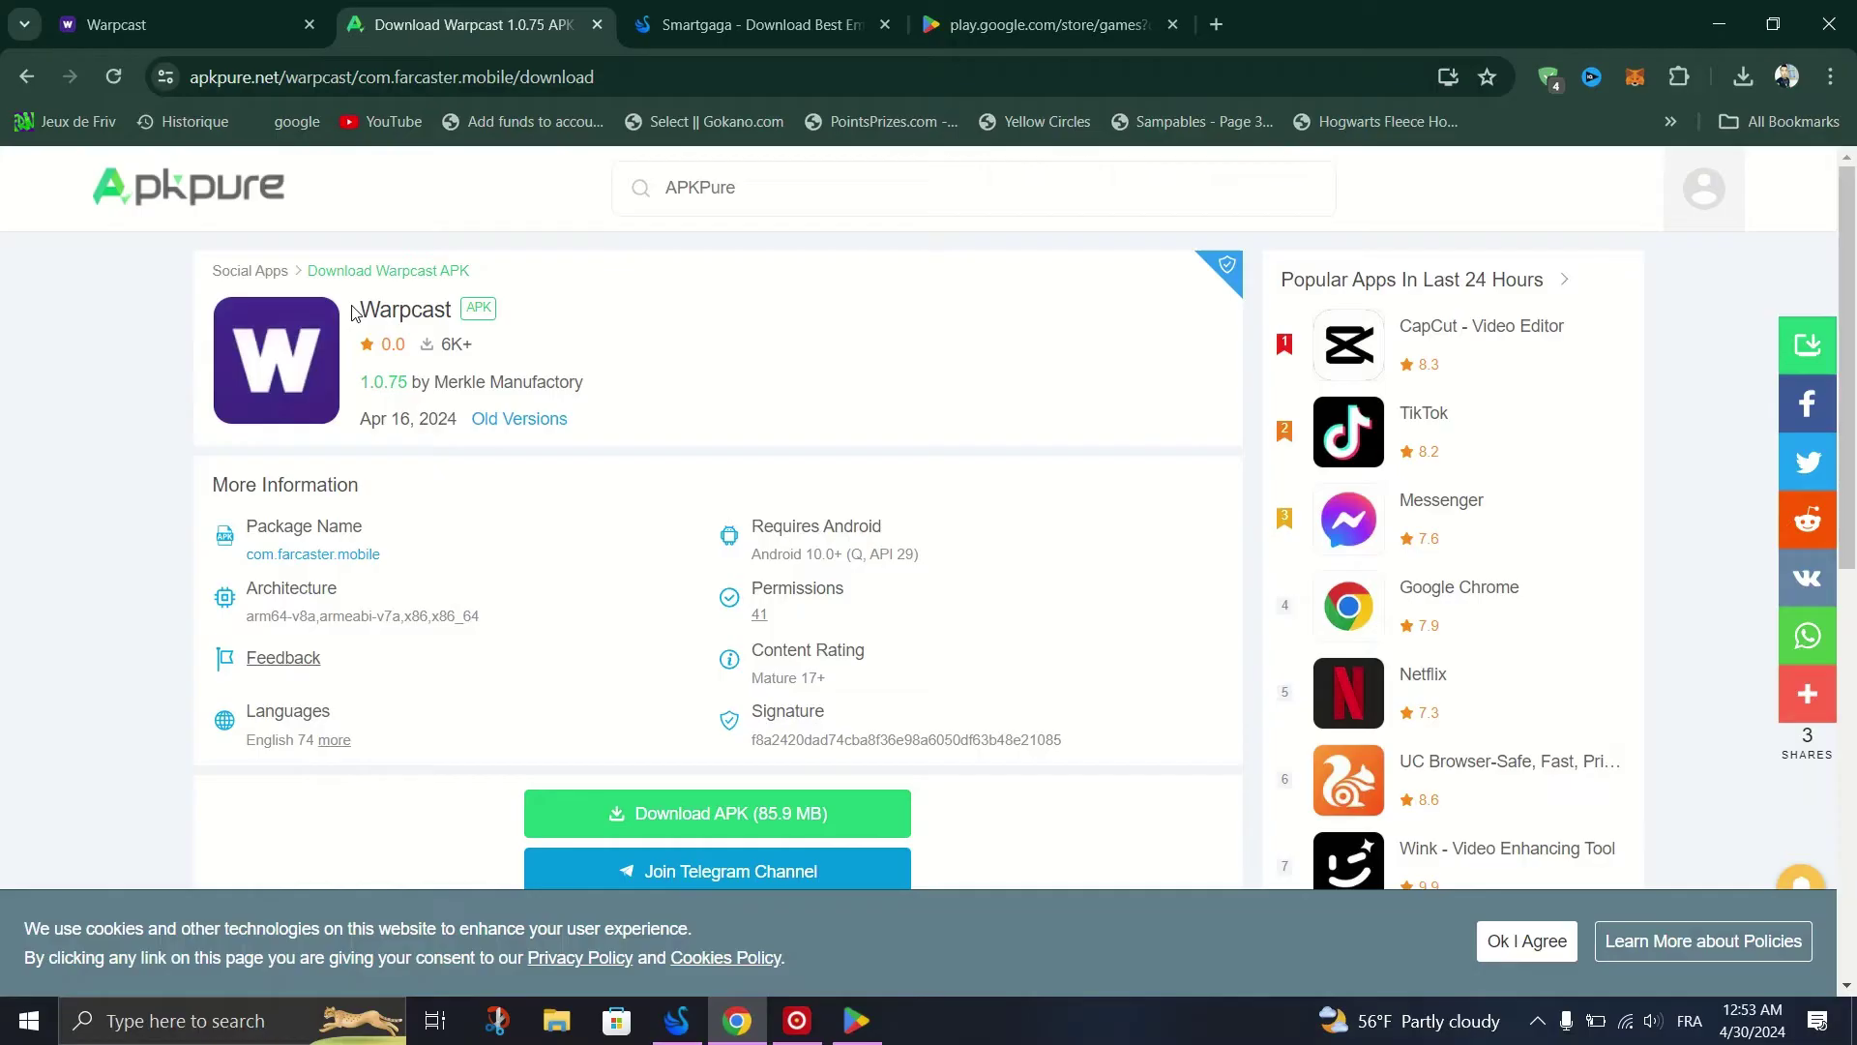
drag(354, 310, 456, 312)
click(126, 399)
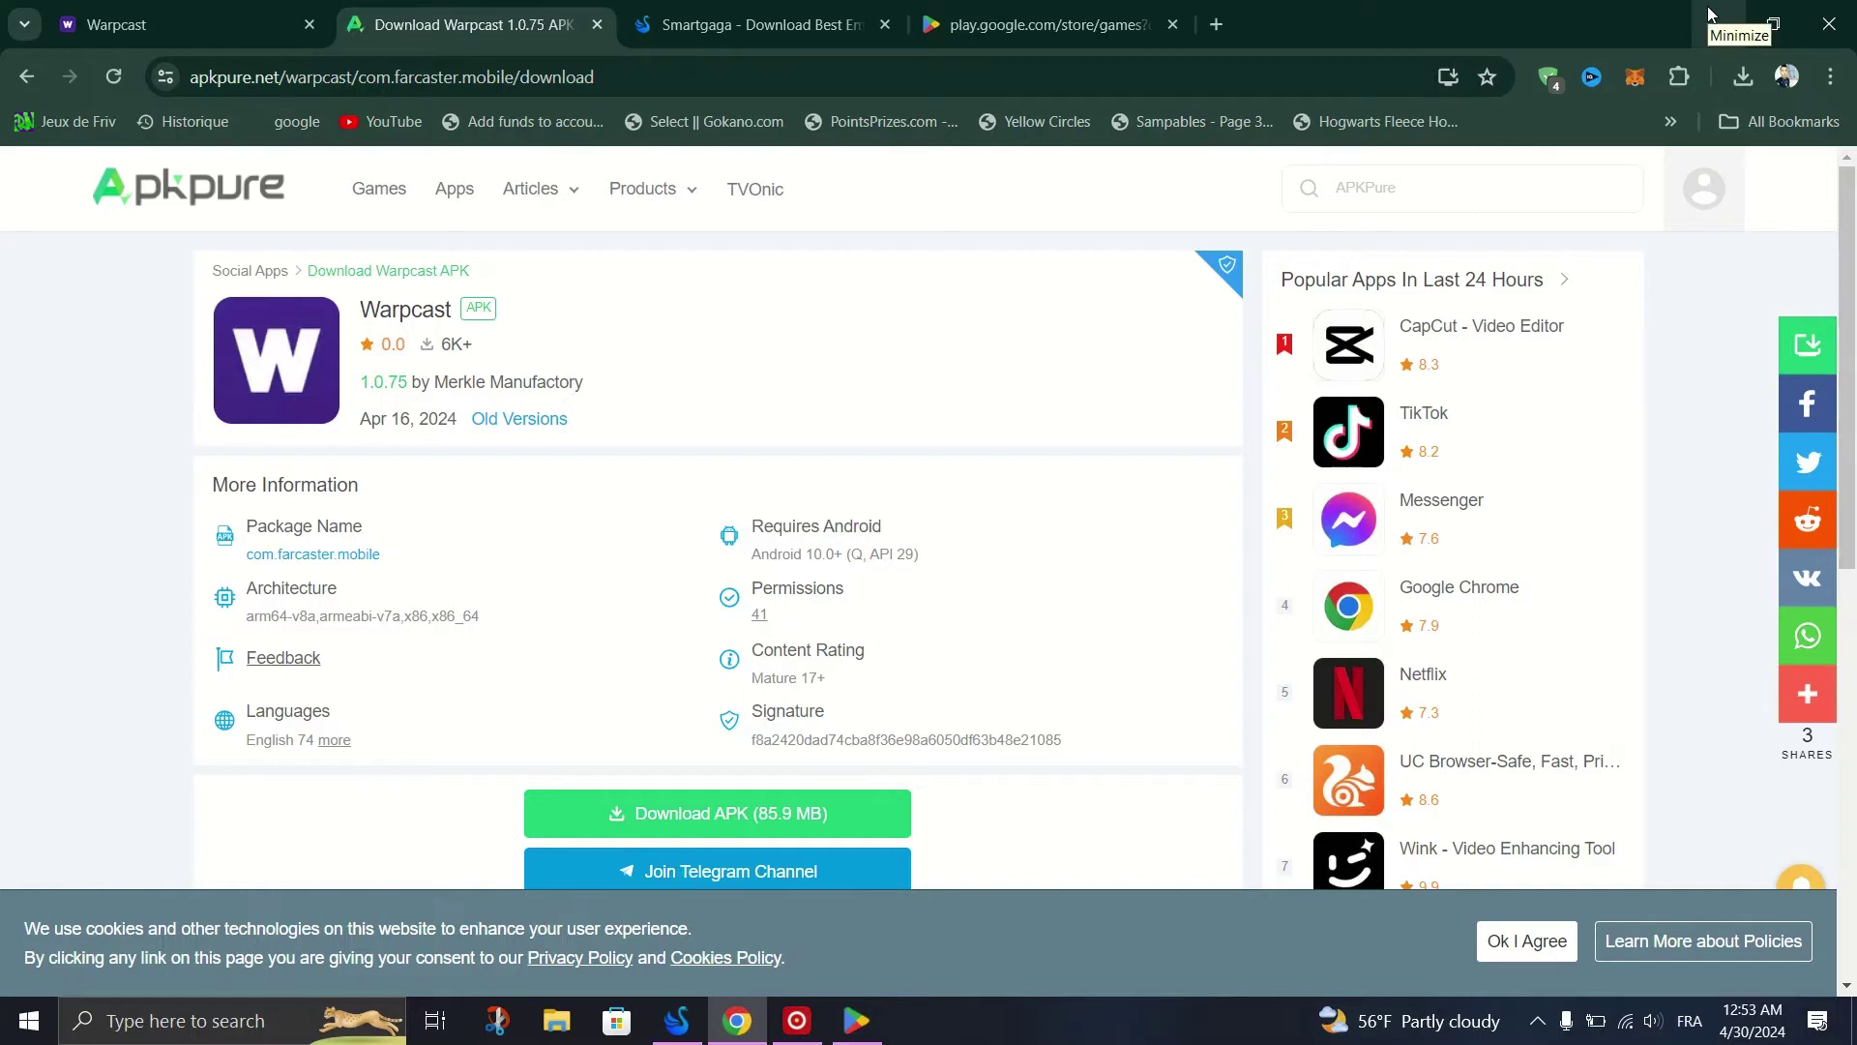
Examine the SmartGaGa emulator's website, including its address, download option, features and reviews.
click(809, 8)
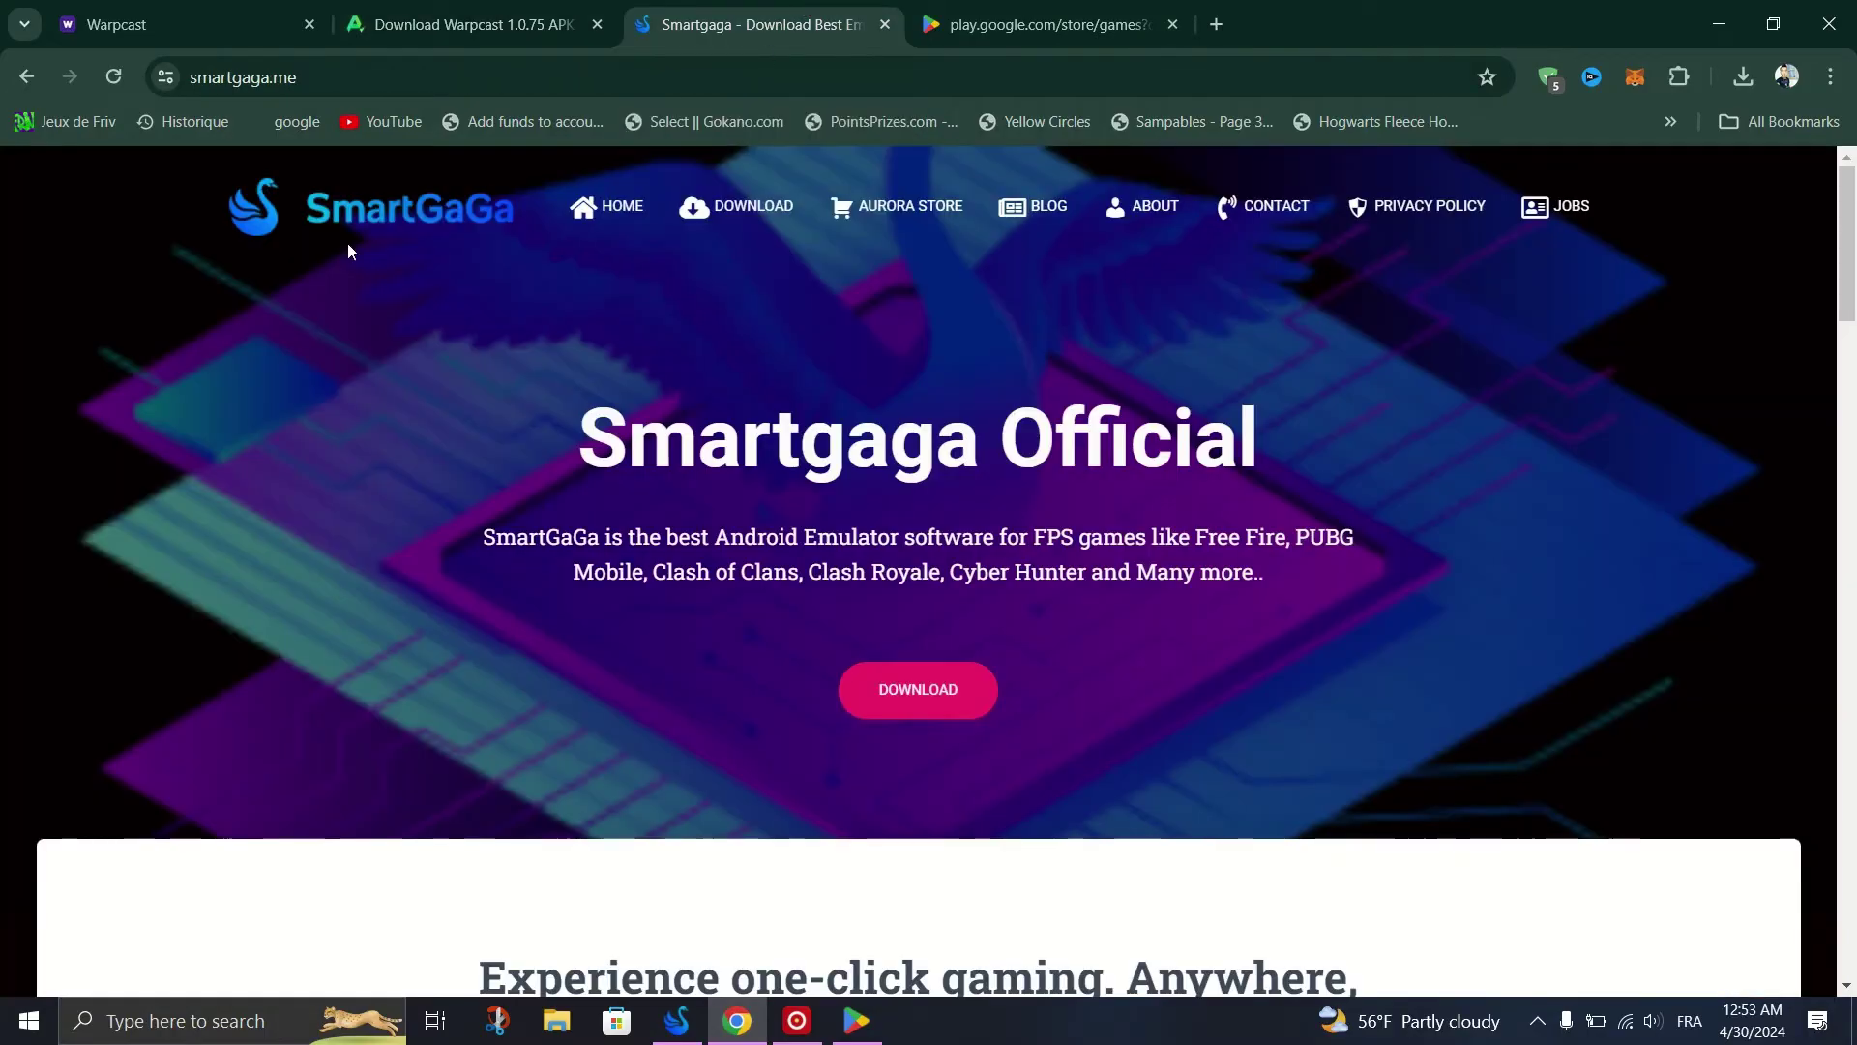
scroll(551, 383, down, 1)
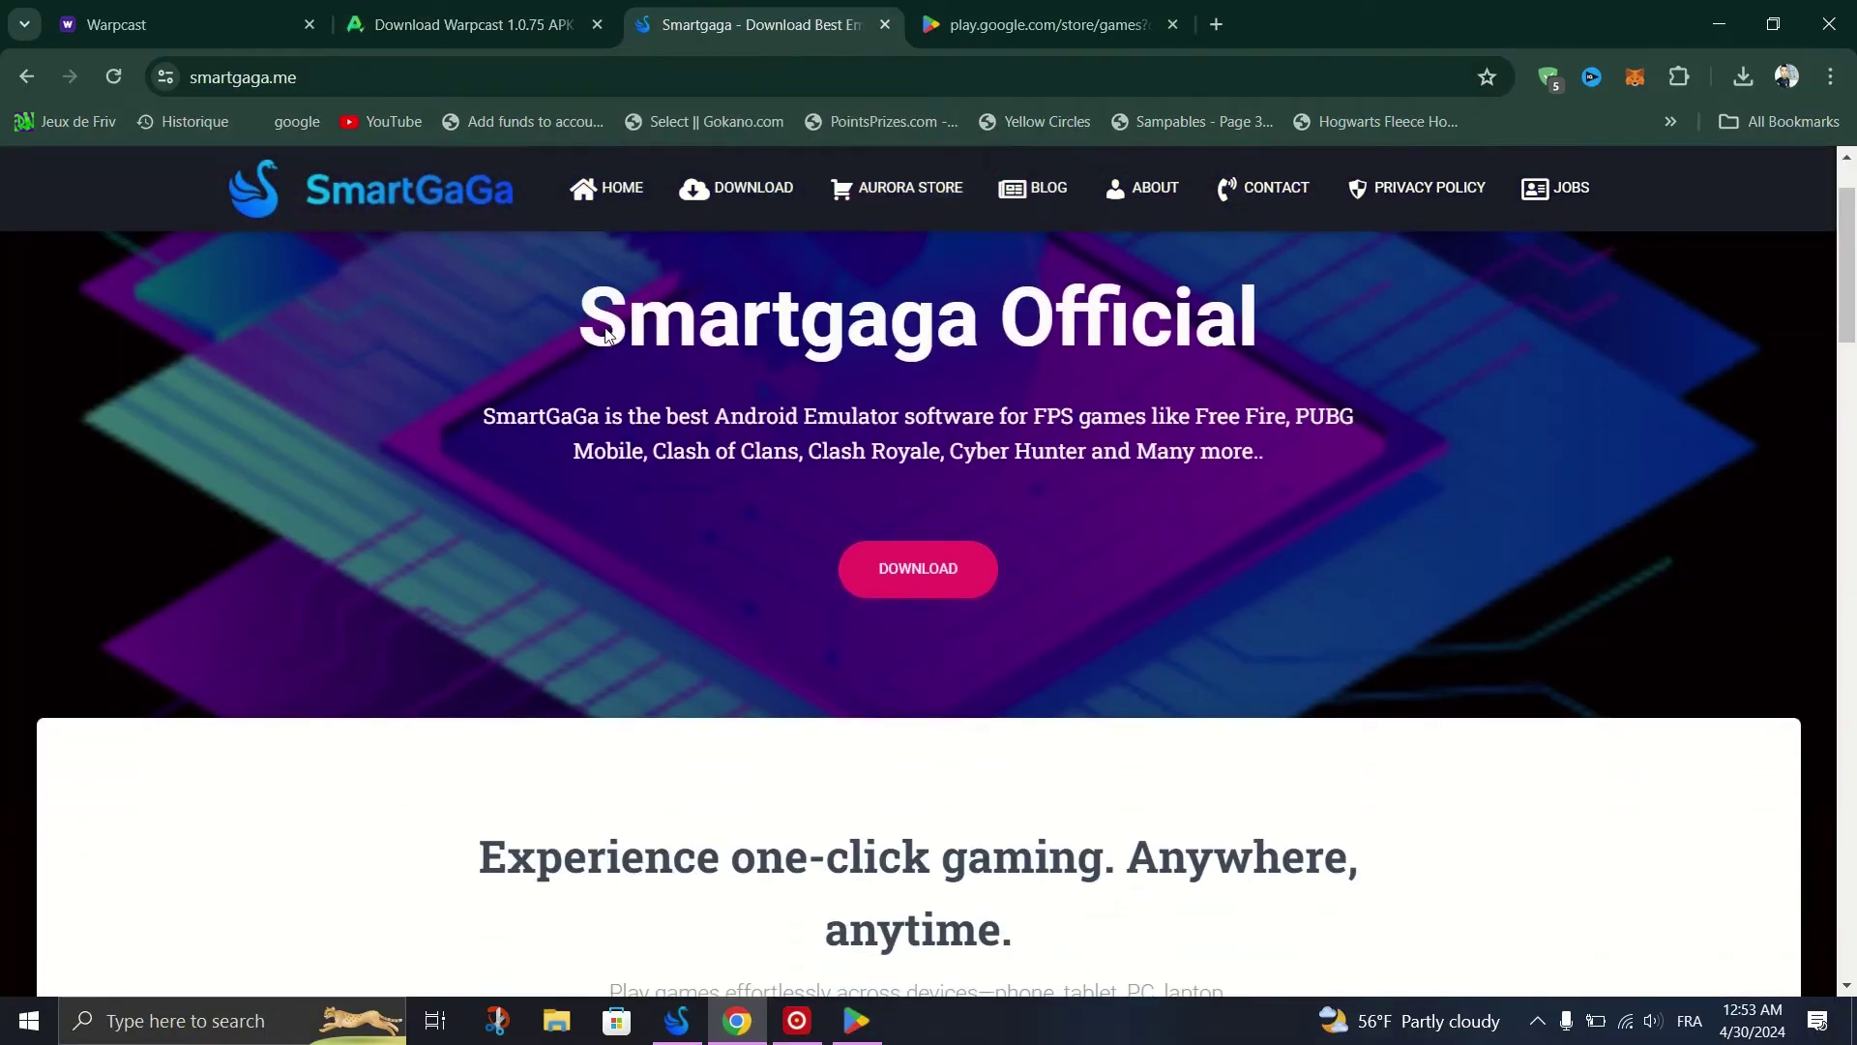
click(311, 89)
scroll(209, 351, up, 1)
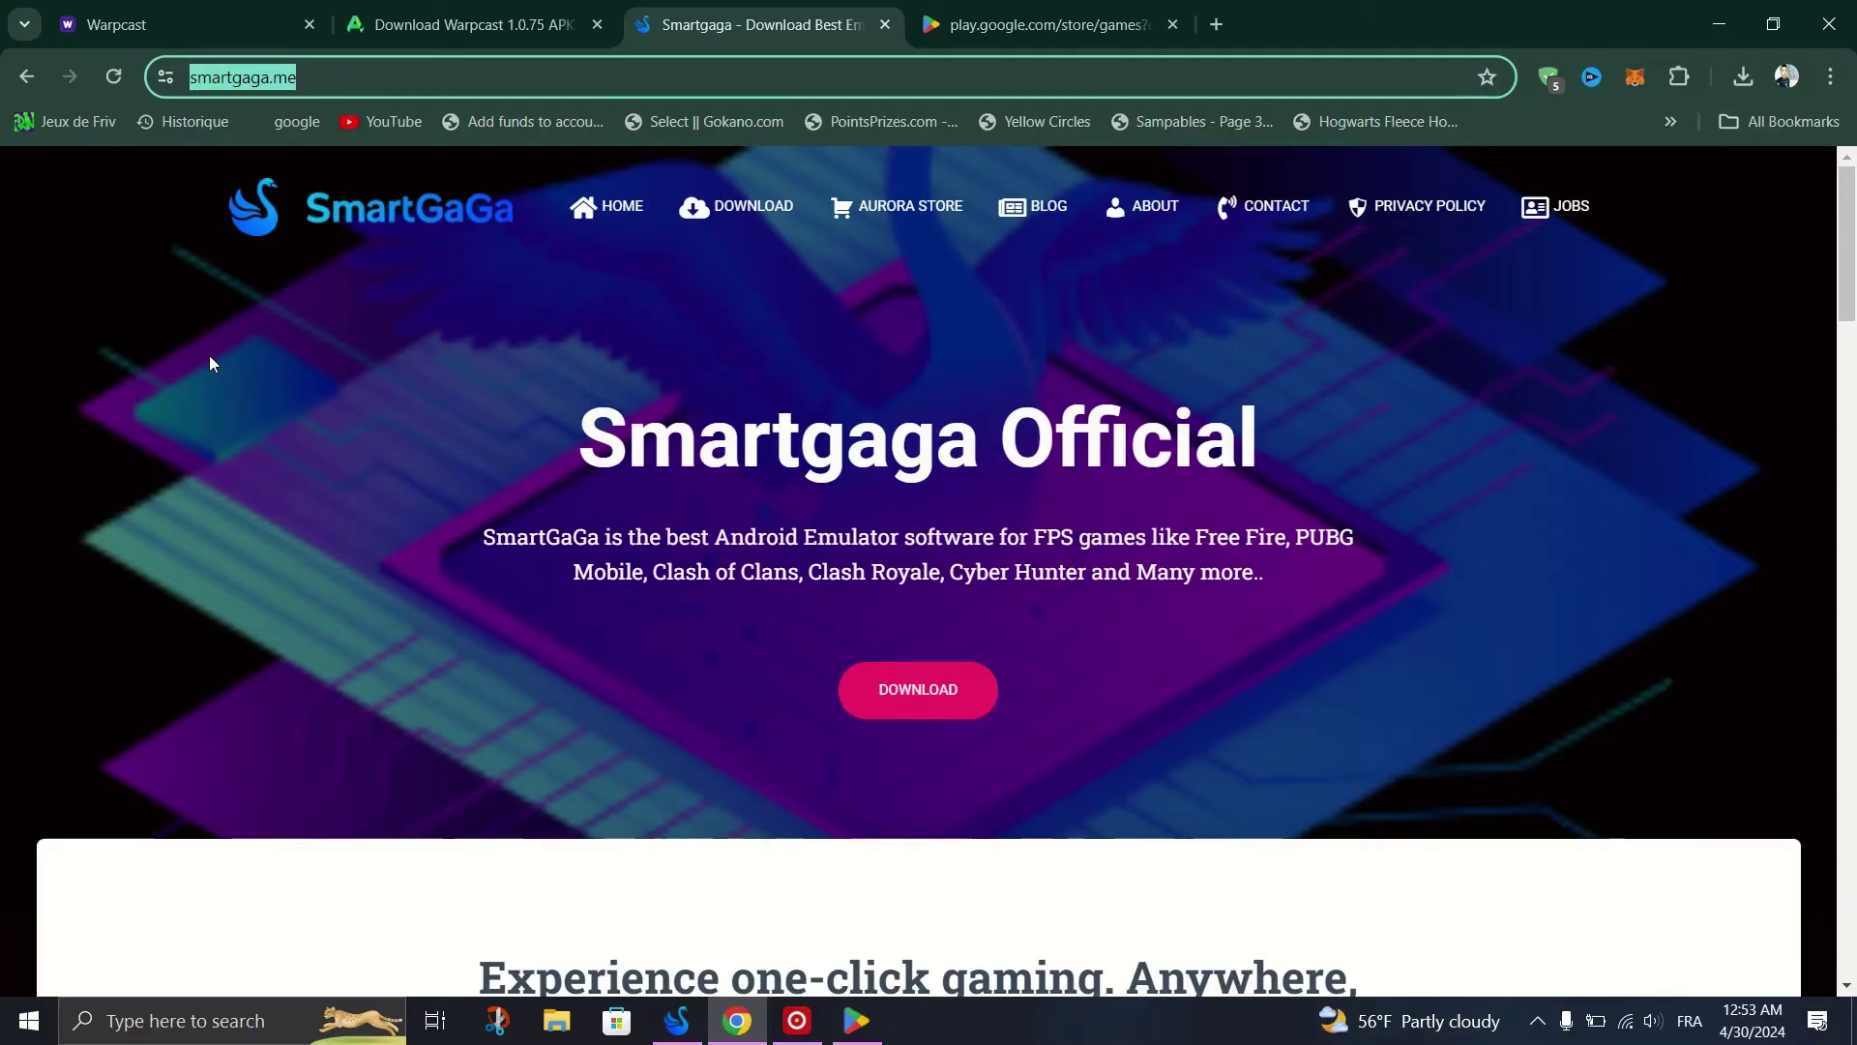
scroll(274, 416, down, 3)
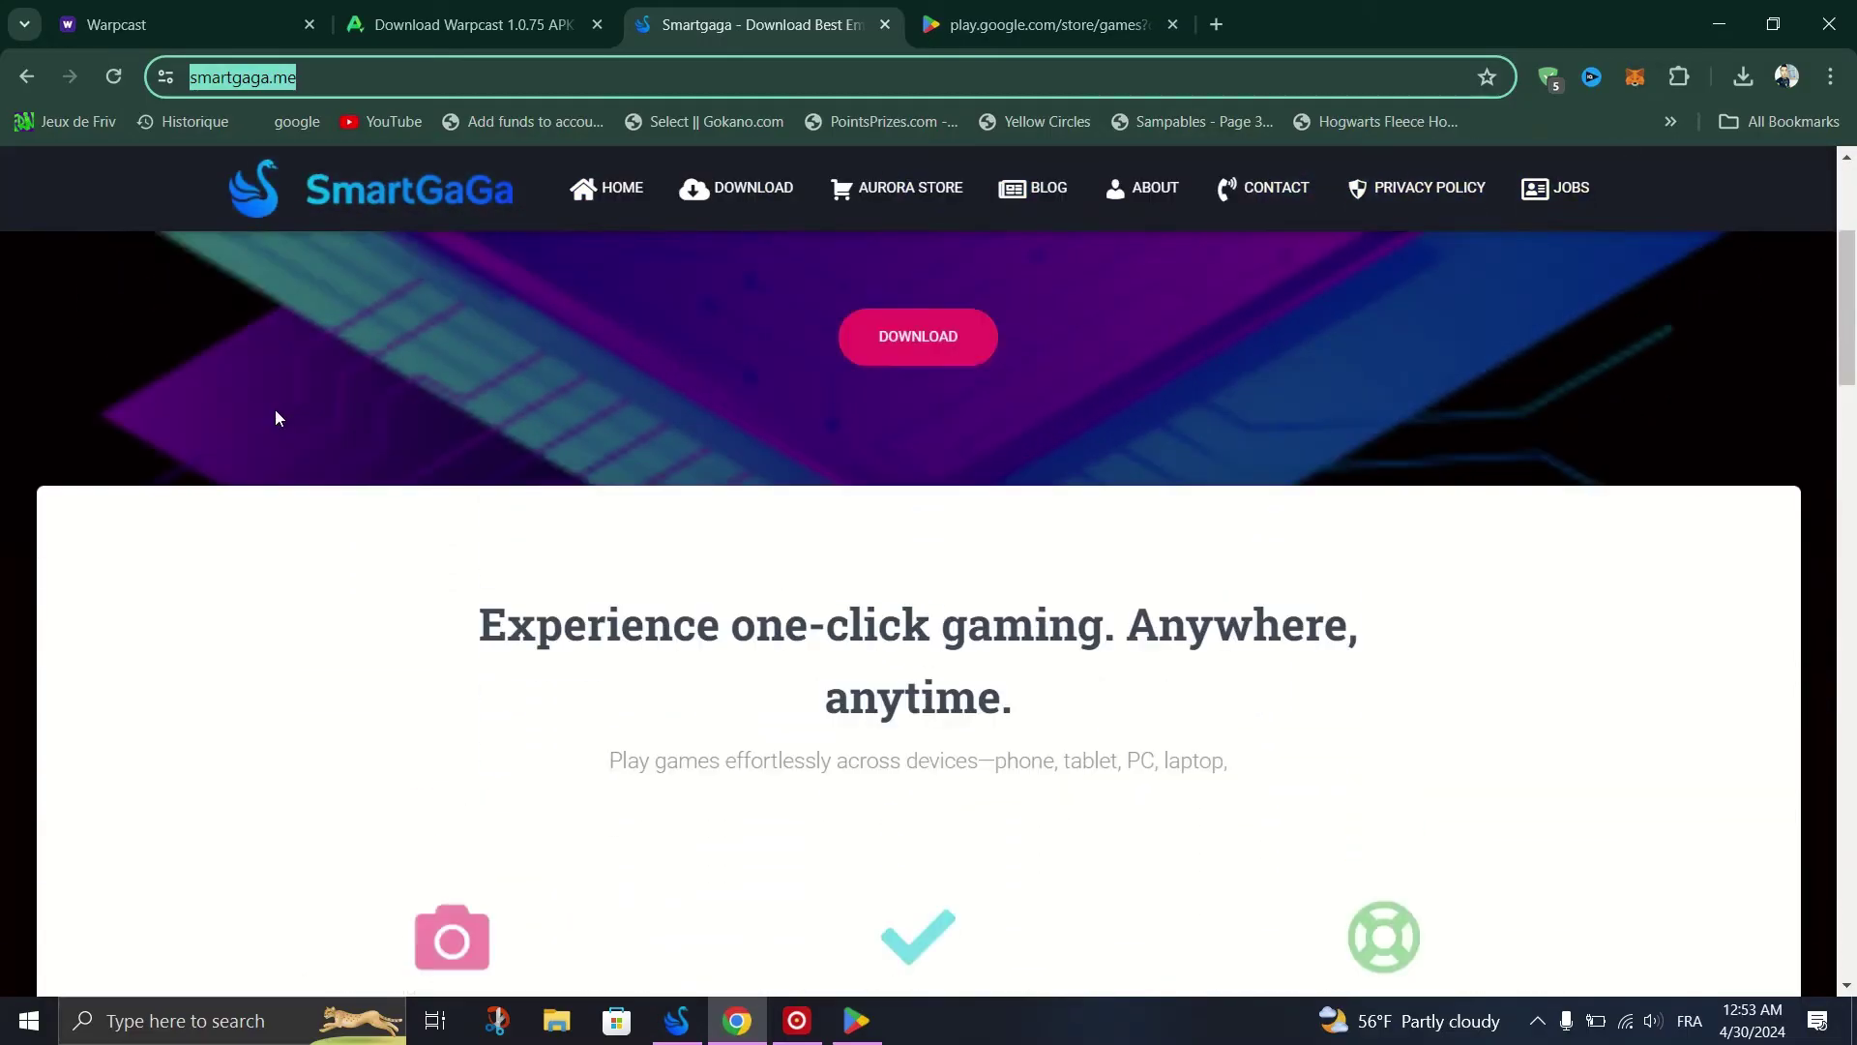
scroll(275, 417, up, 3)
scroll(276, 417, down, 8)
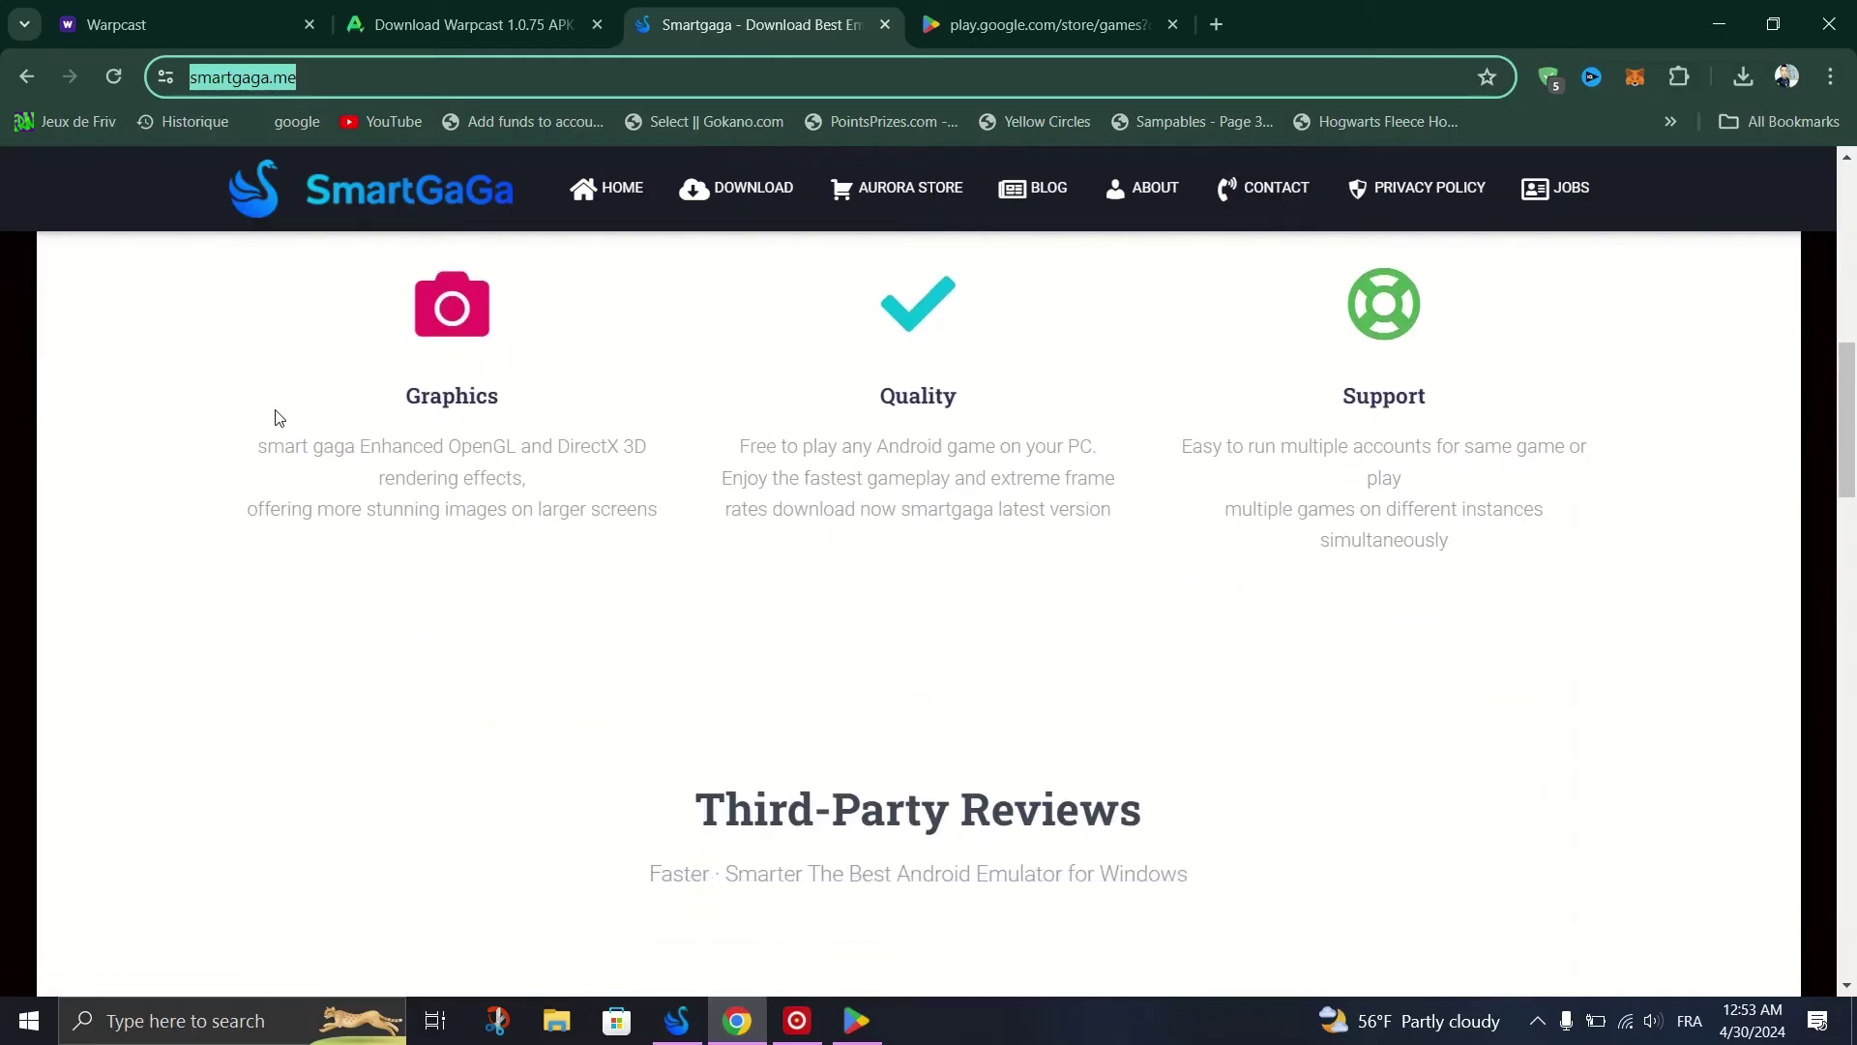
scroll(276, 416, down, 6)
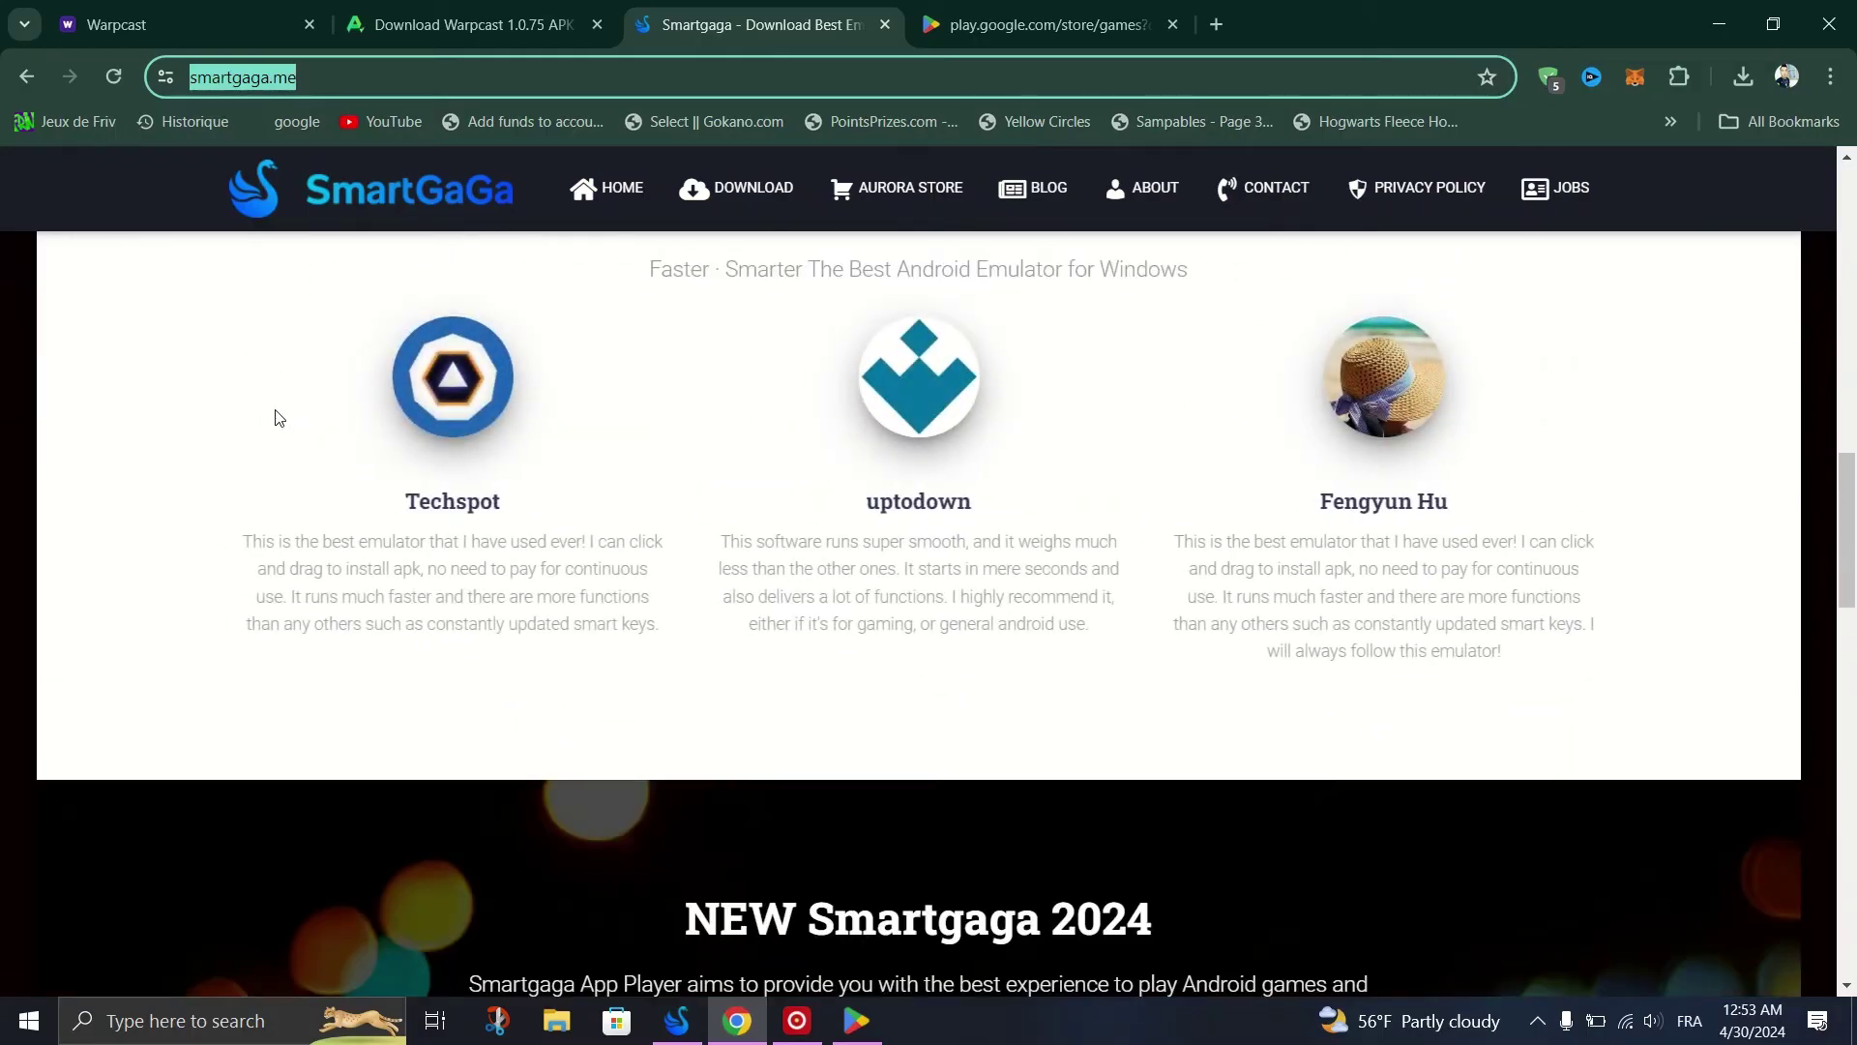
scroll(275, 417, down, 5)
scroll(276, 417, up, 10)
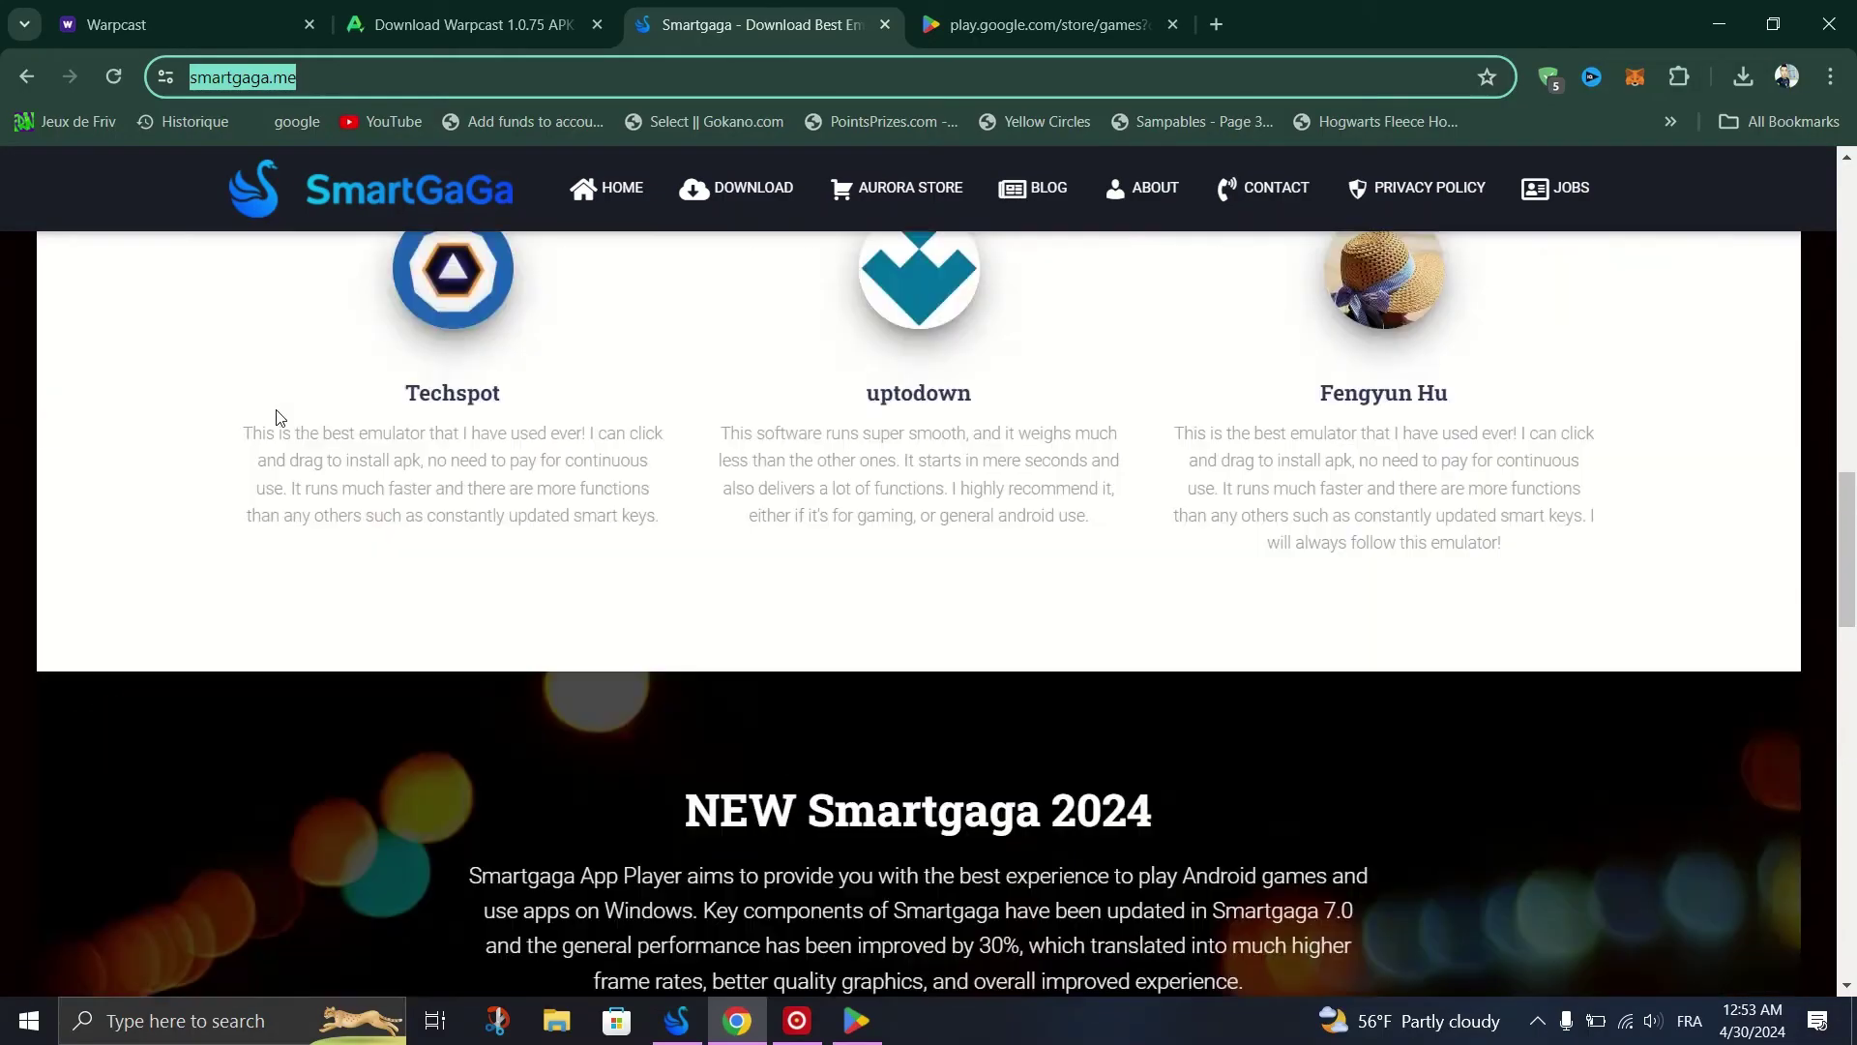
Show the downloaded Setup_AndroidFs712_1.1.646.1 installer in its folder from the recent download history.
click(1743, 76)
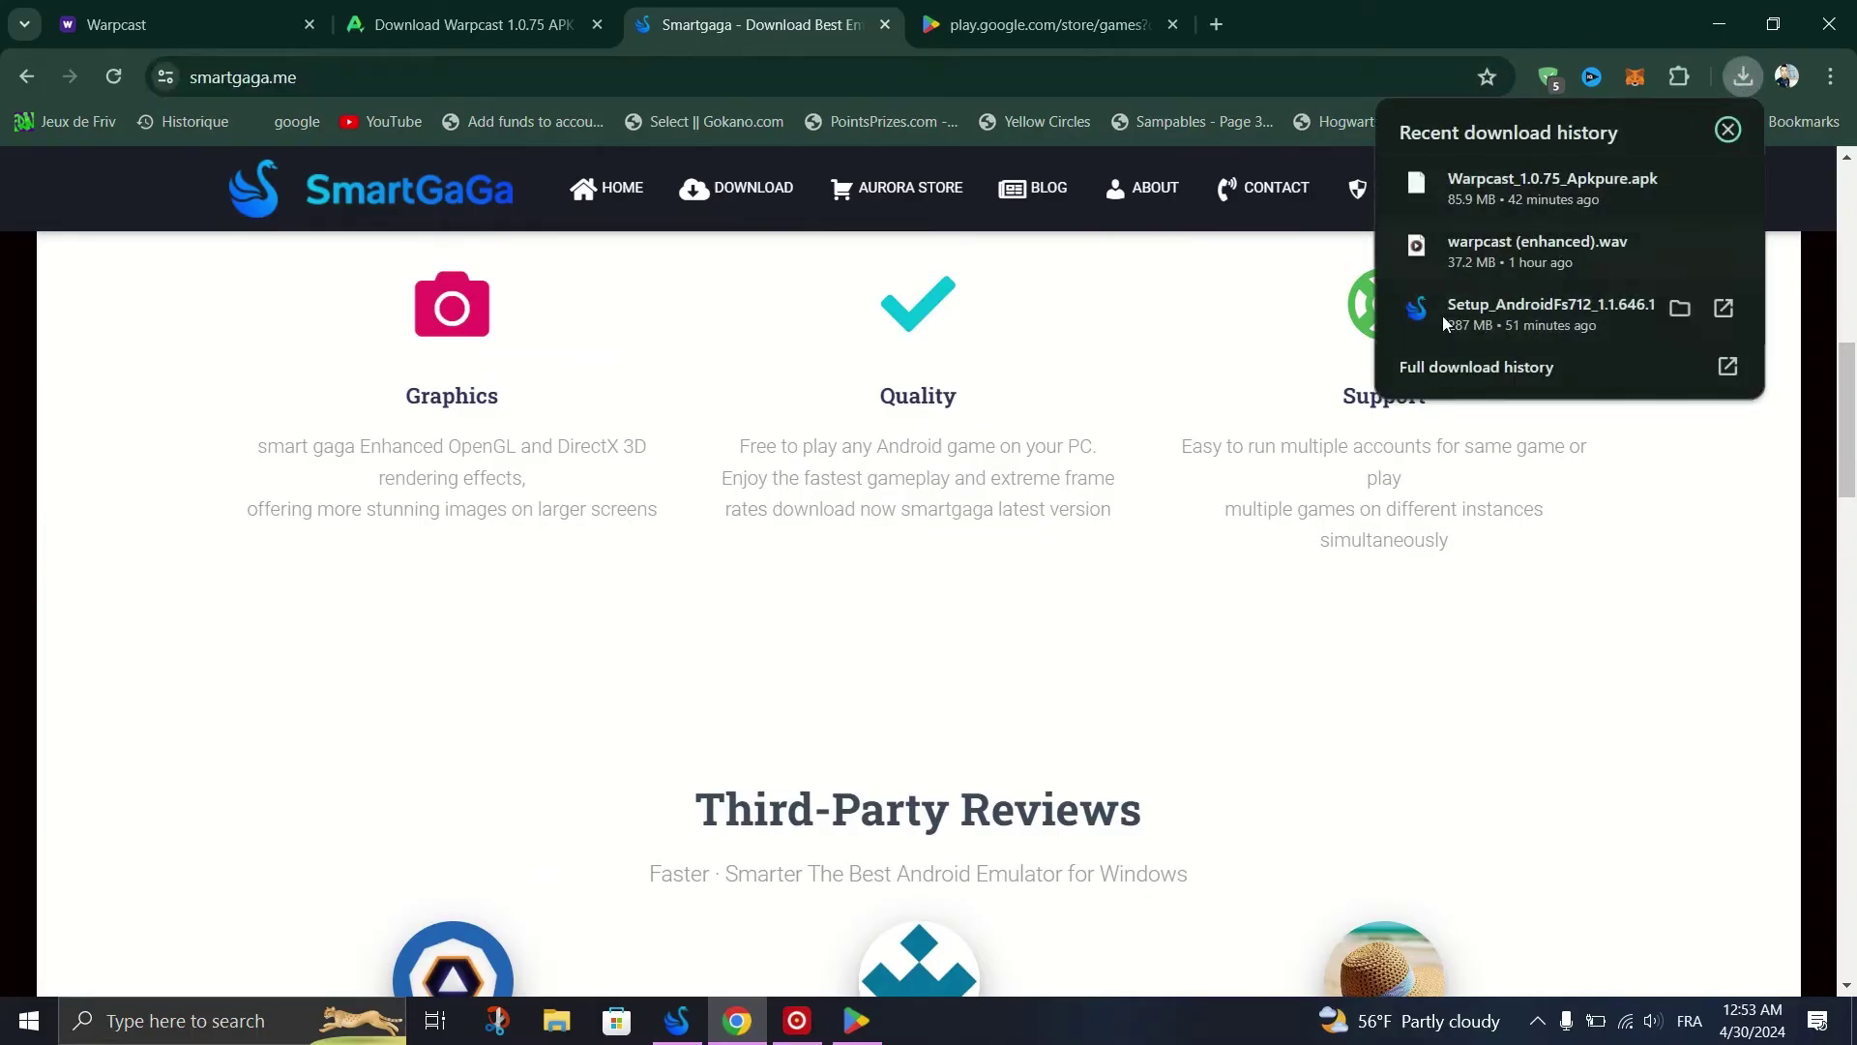
click(1505, 7)
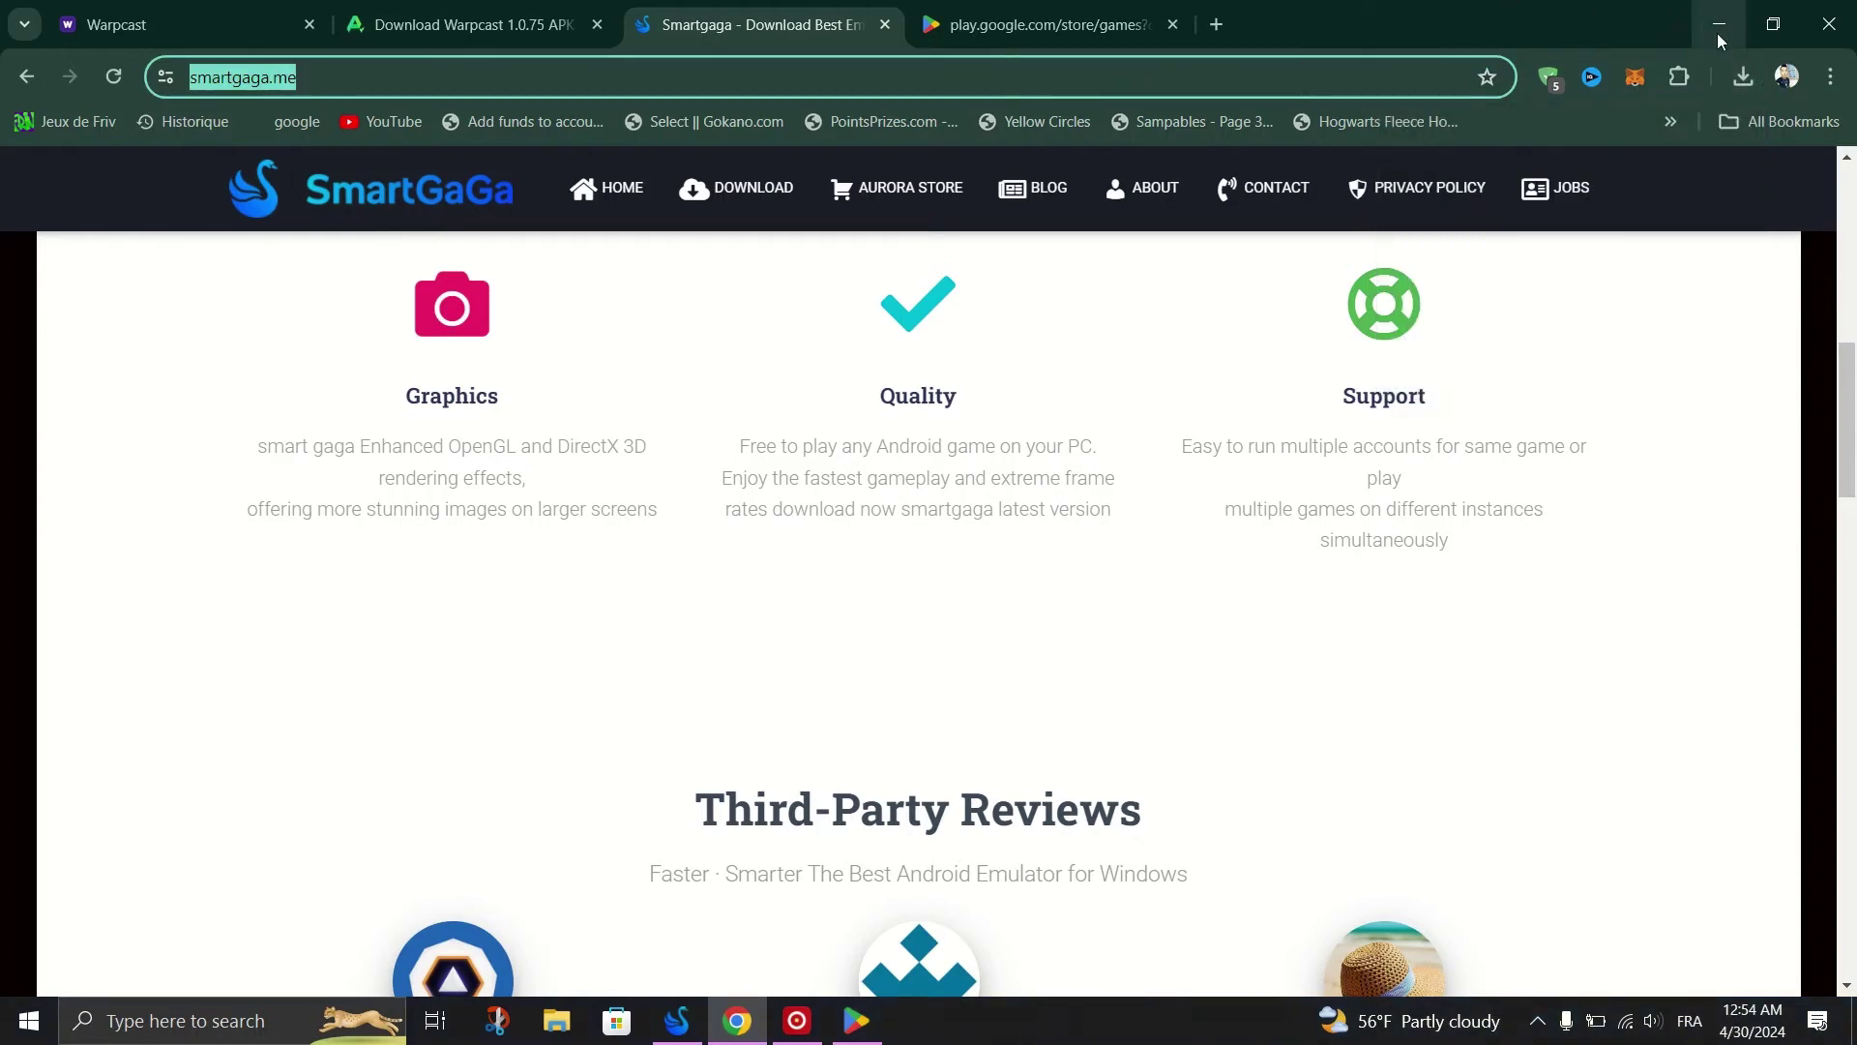
click(1742, 77)
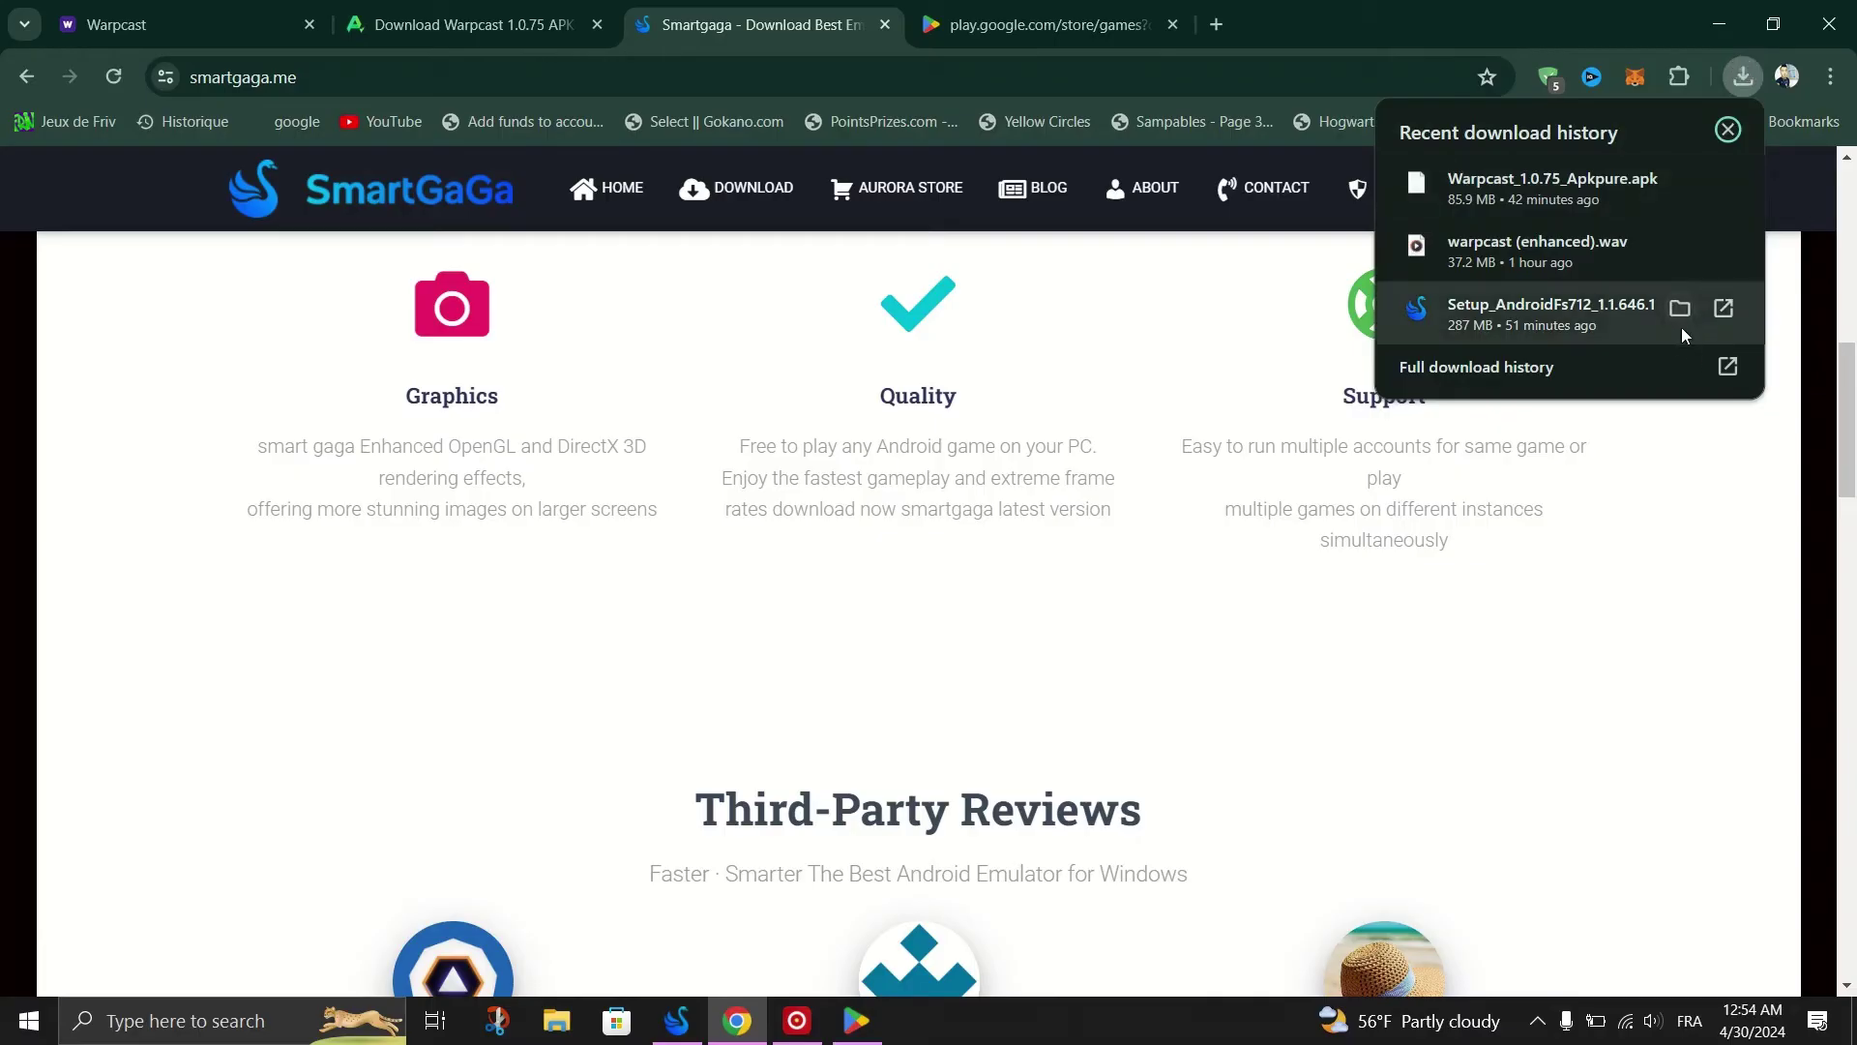
click(1680, 317)
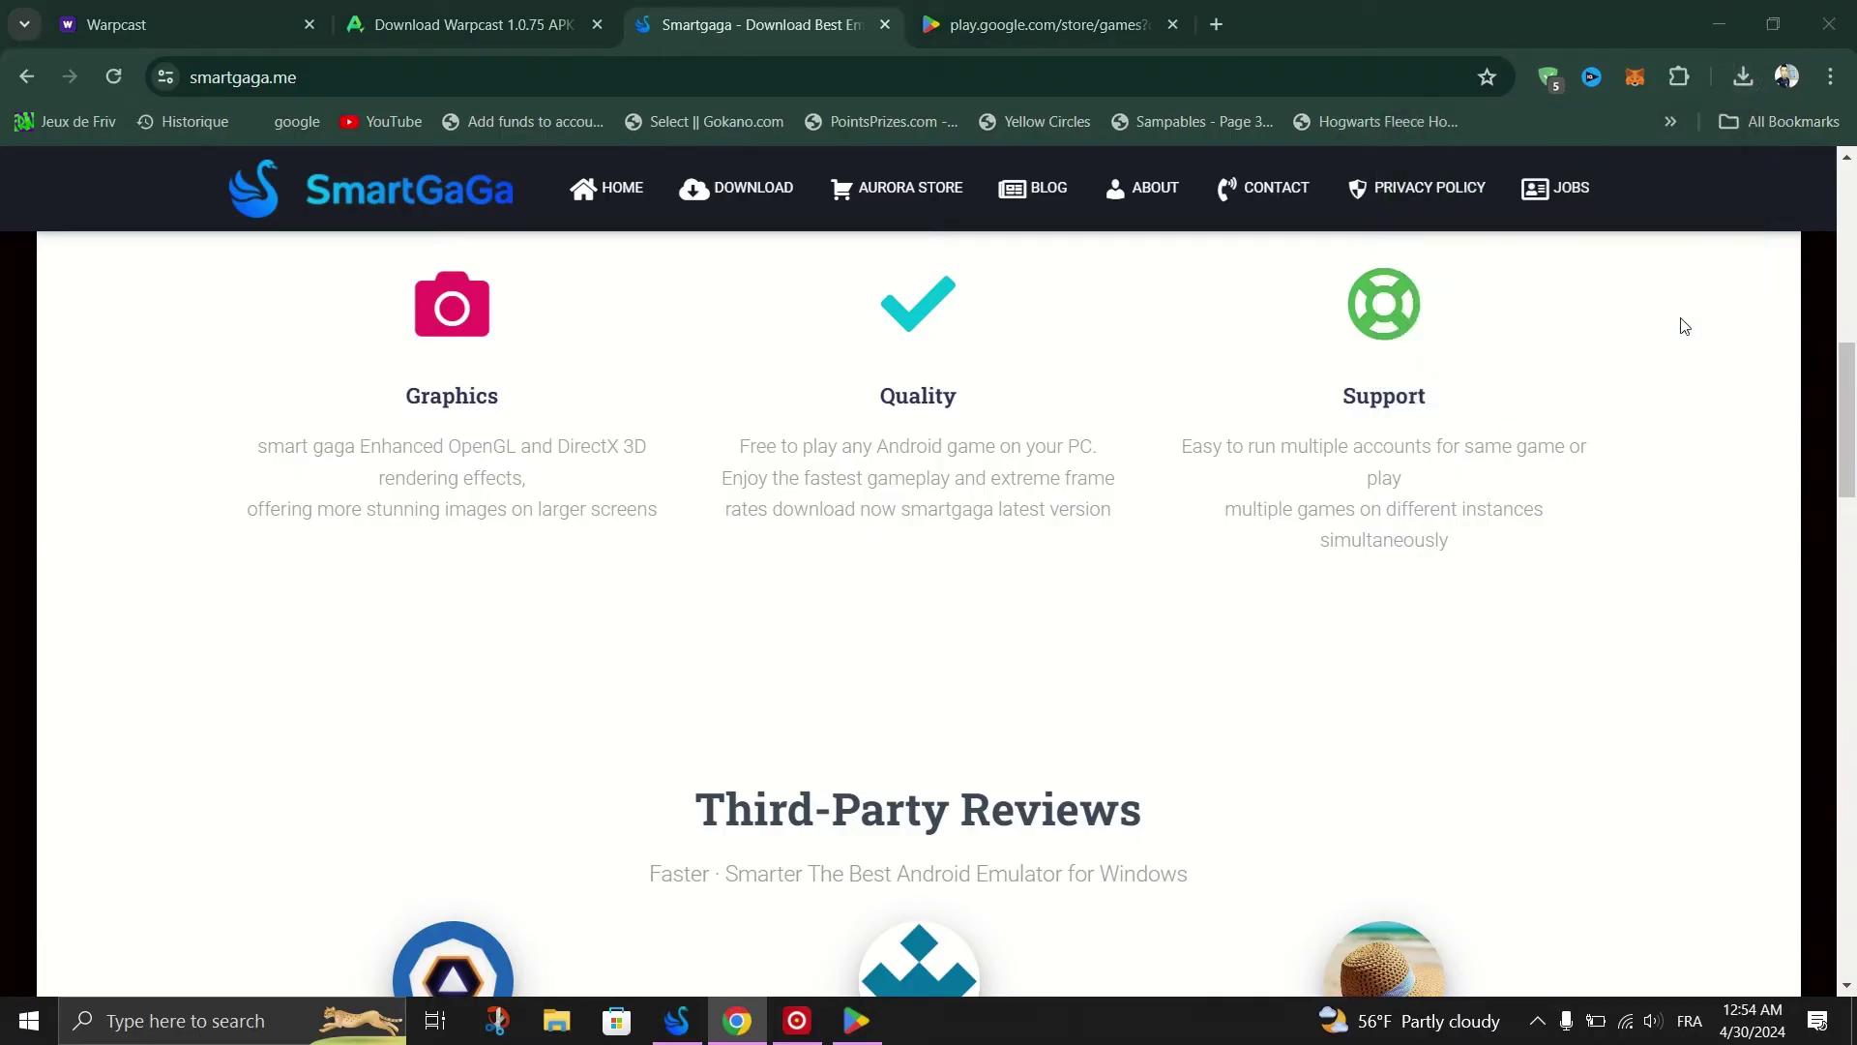
Minimize the browser, close the Downloads folder and the Google Play window with its install prompt, and refresh the desktop.
click(1718, 24)
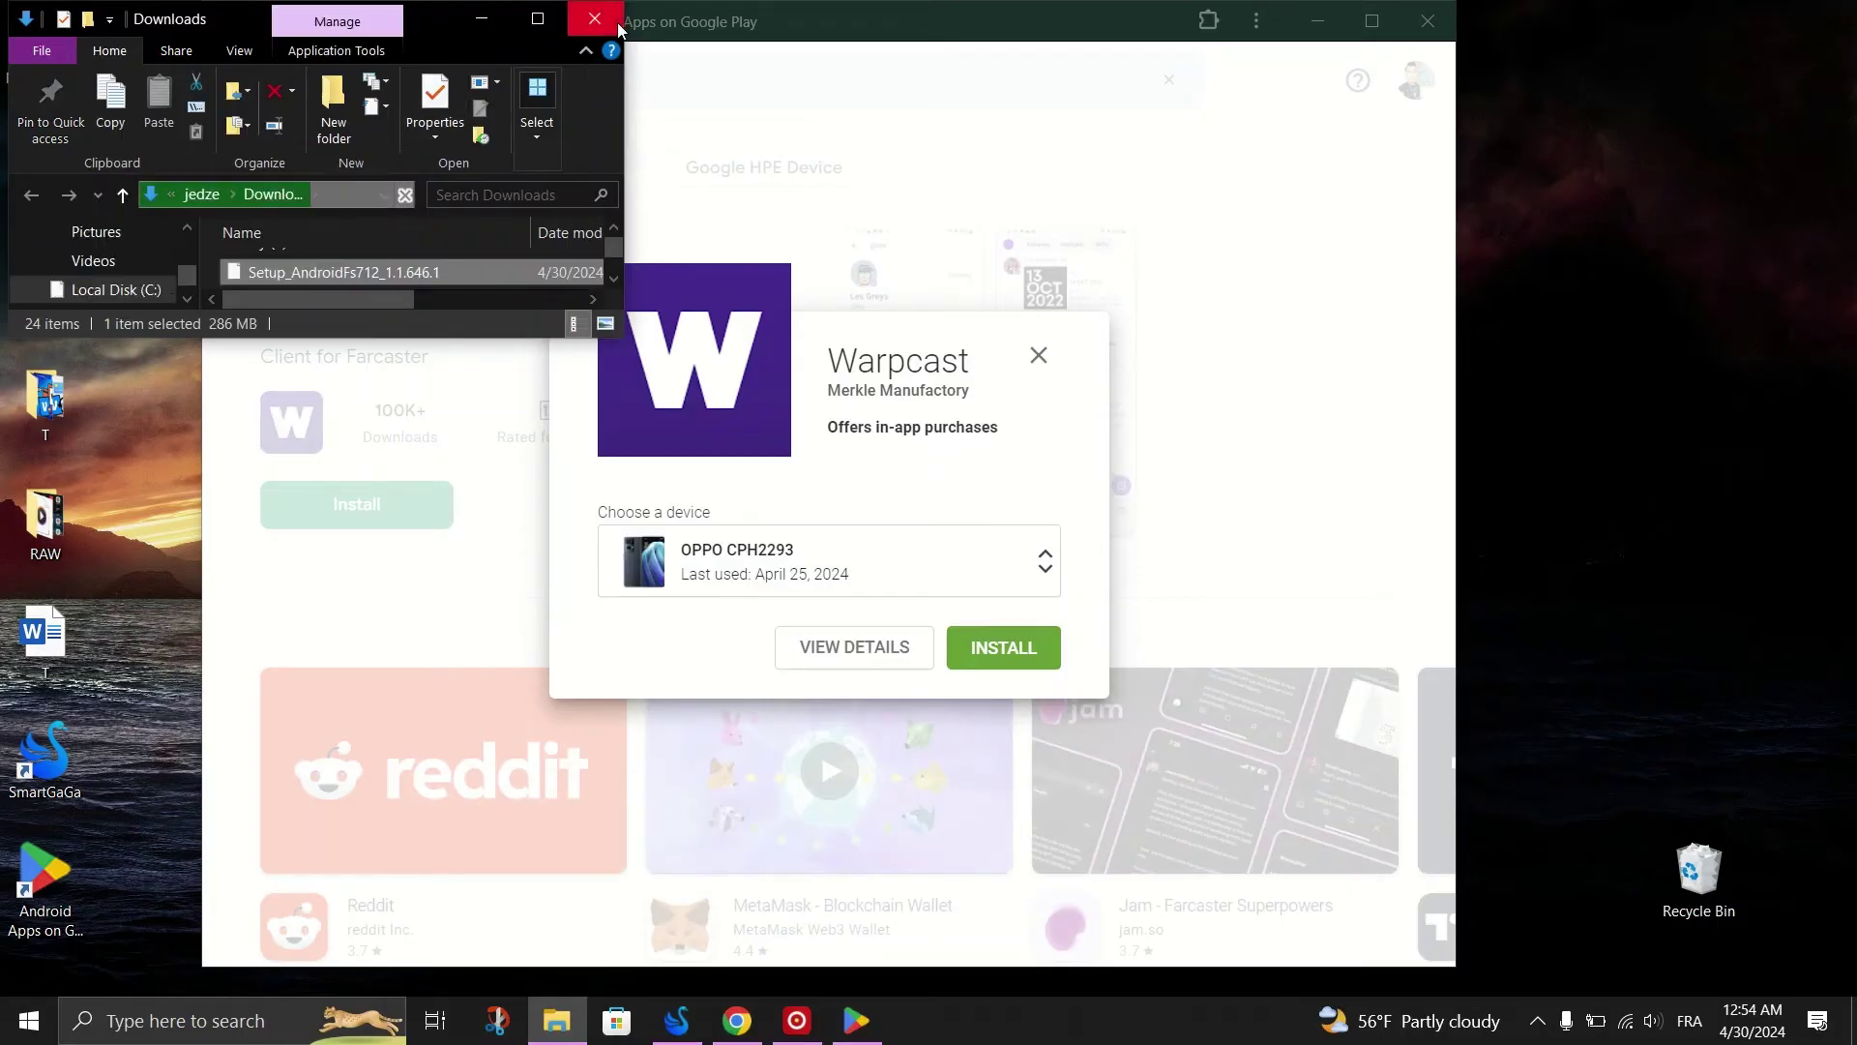
click(595, 19)
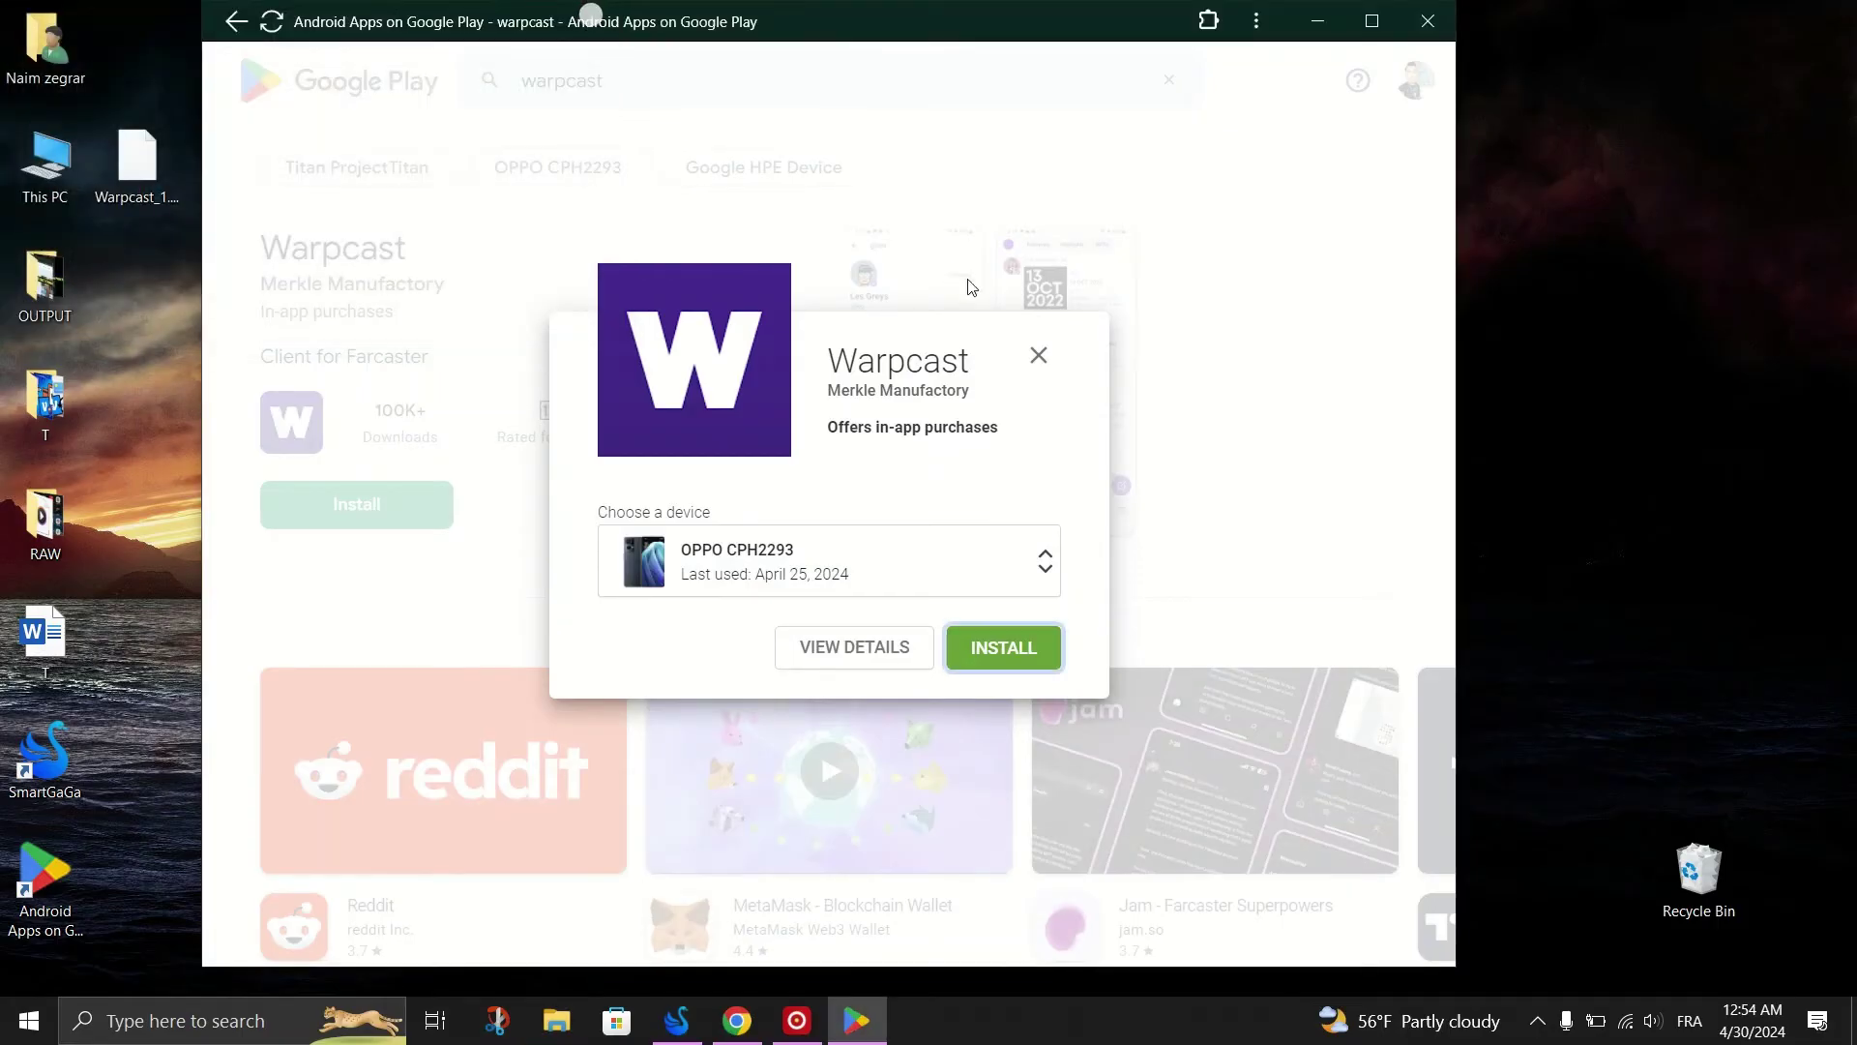
click(1038, 355)
click(1428, 21)
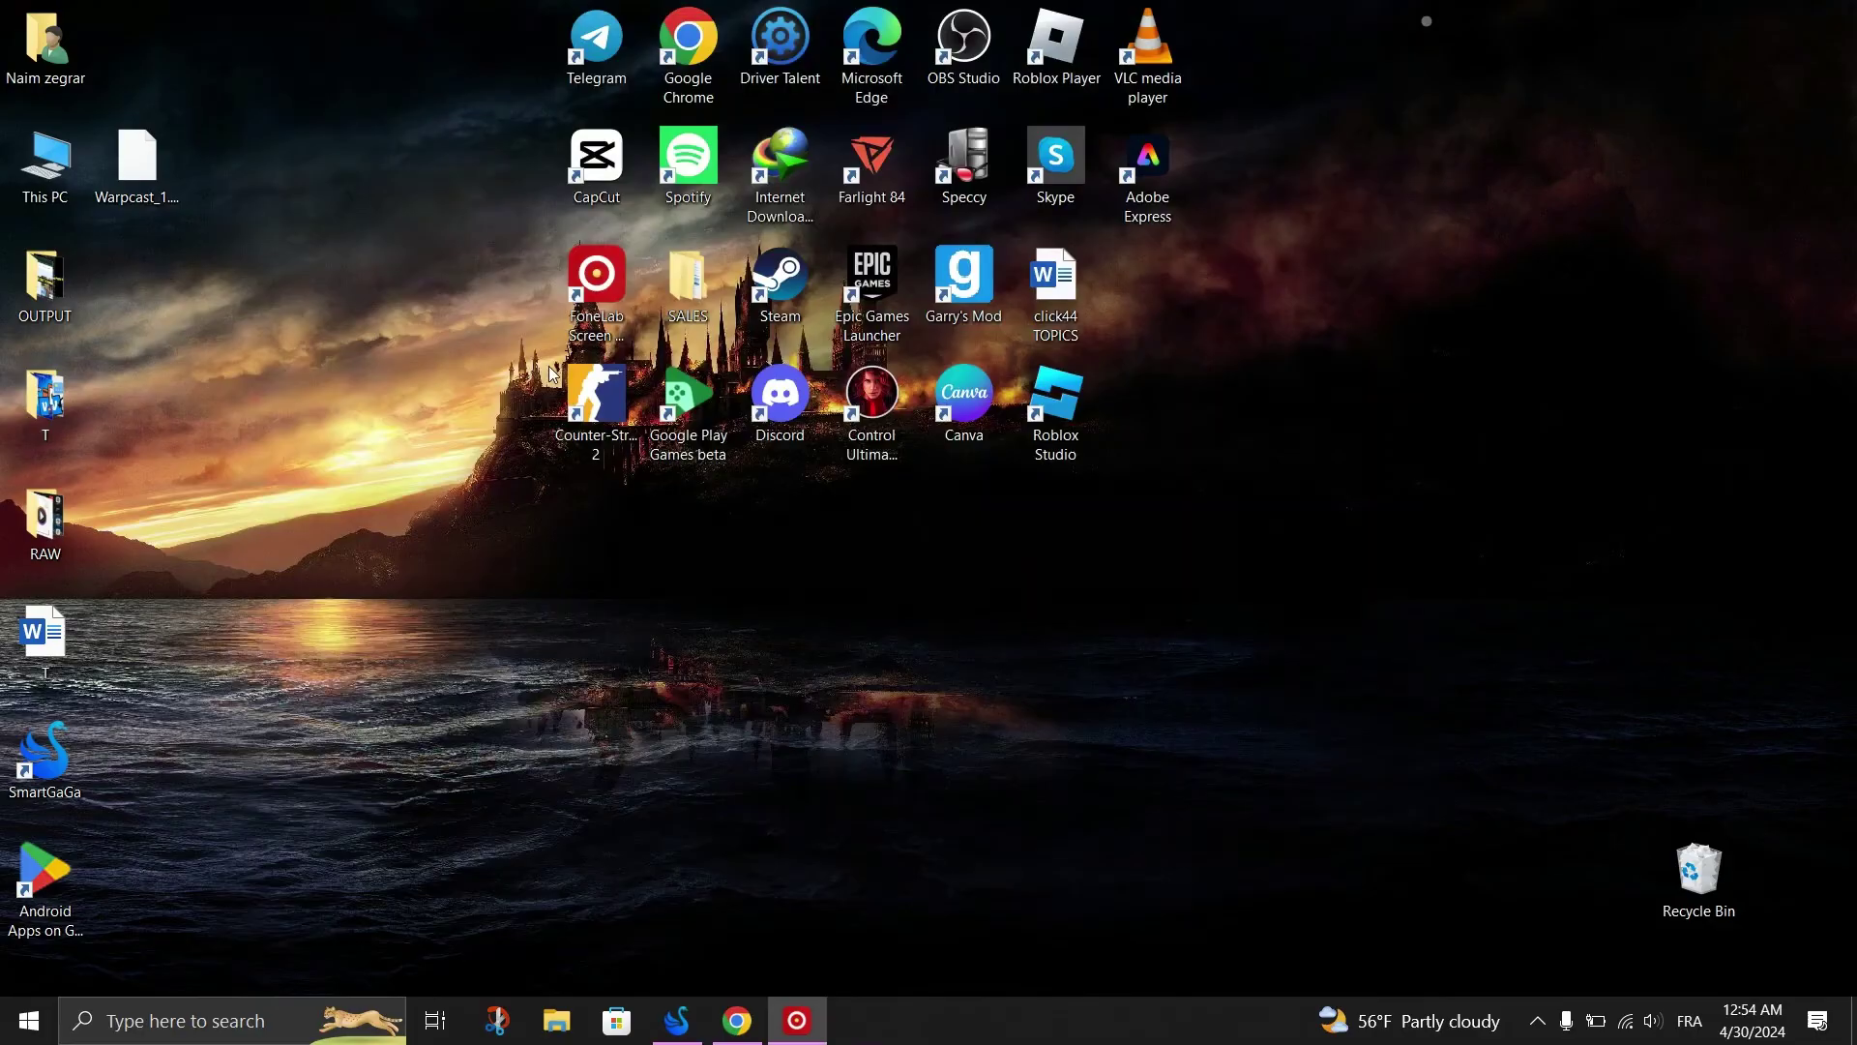
right_click(351, 427)
click(414, 486)
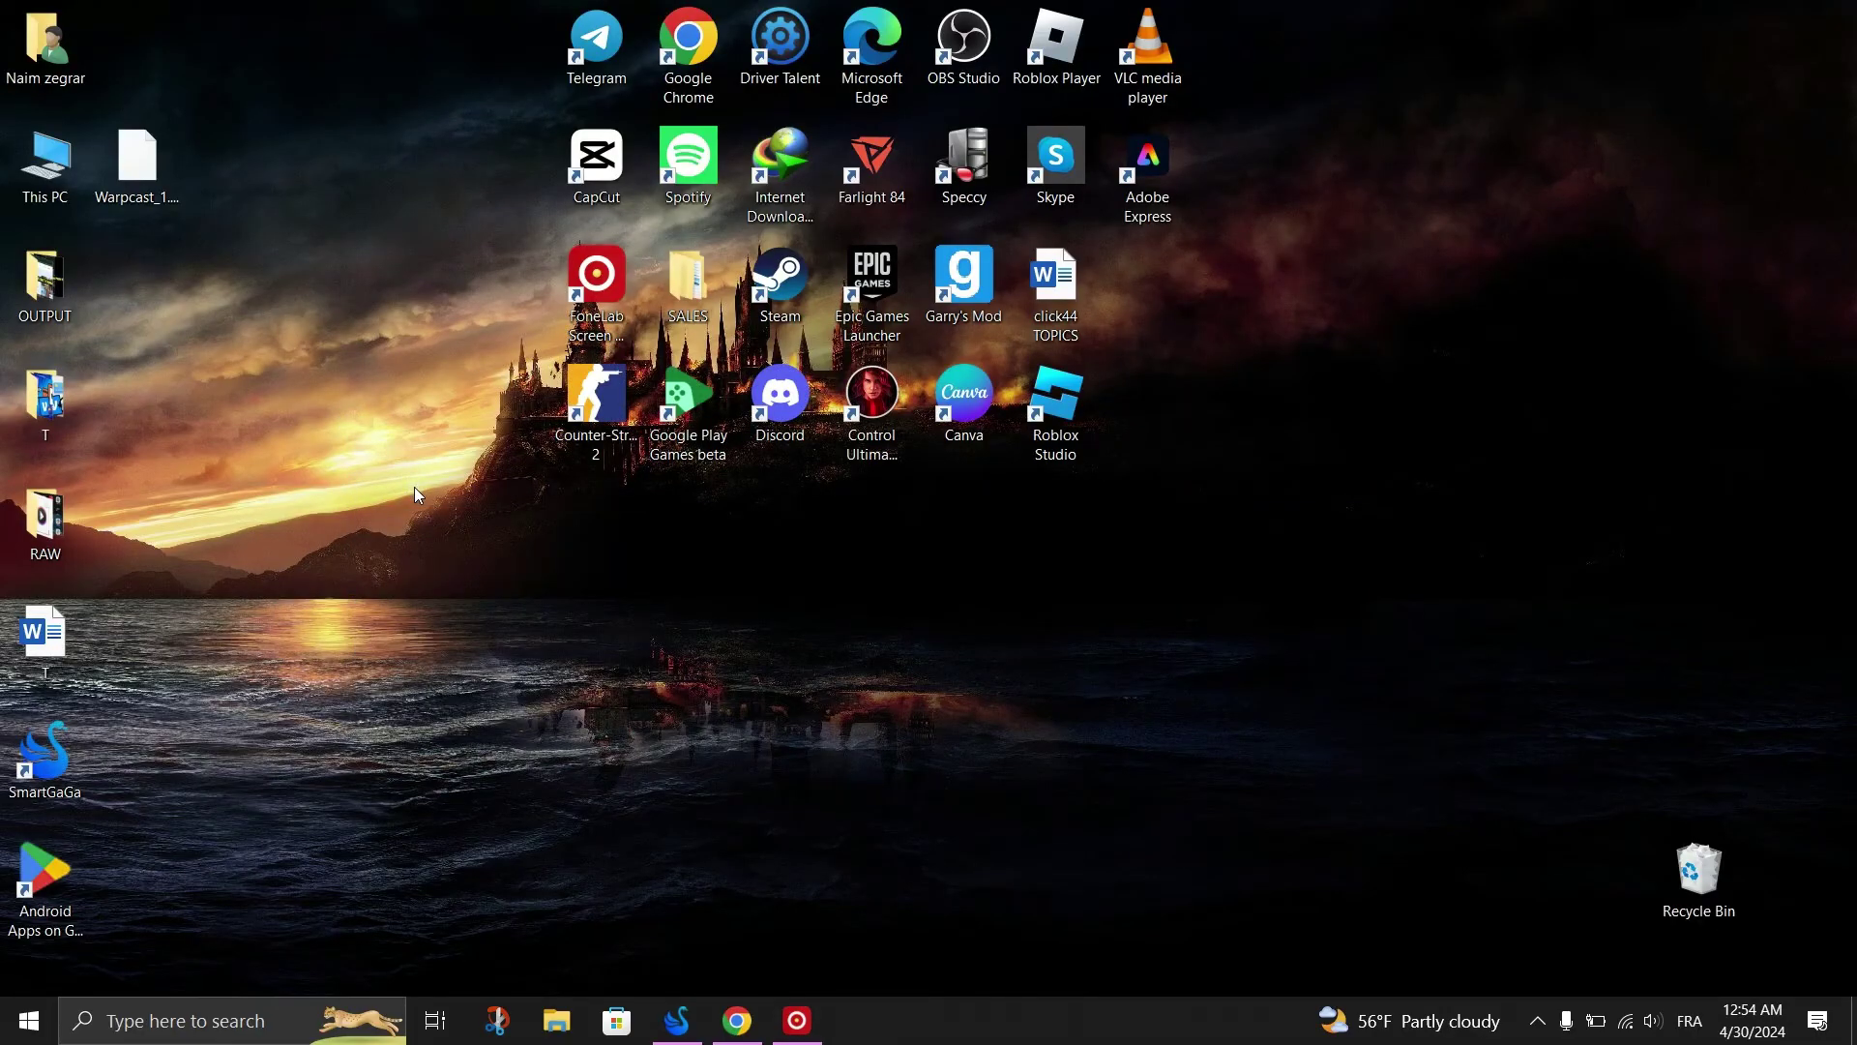
Switch to the SmartGaGa emulator and search its Play Store for warpcast.
click(677, 1020)
click(936, 967)
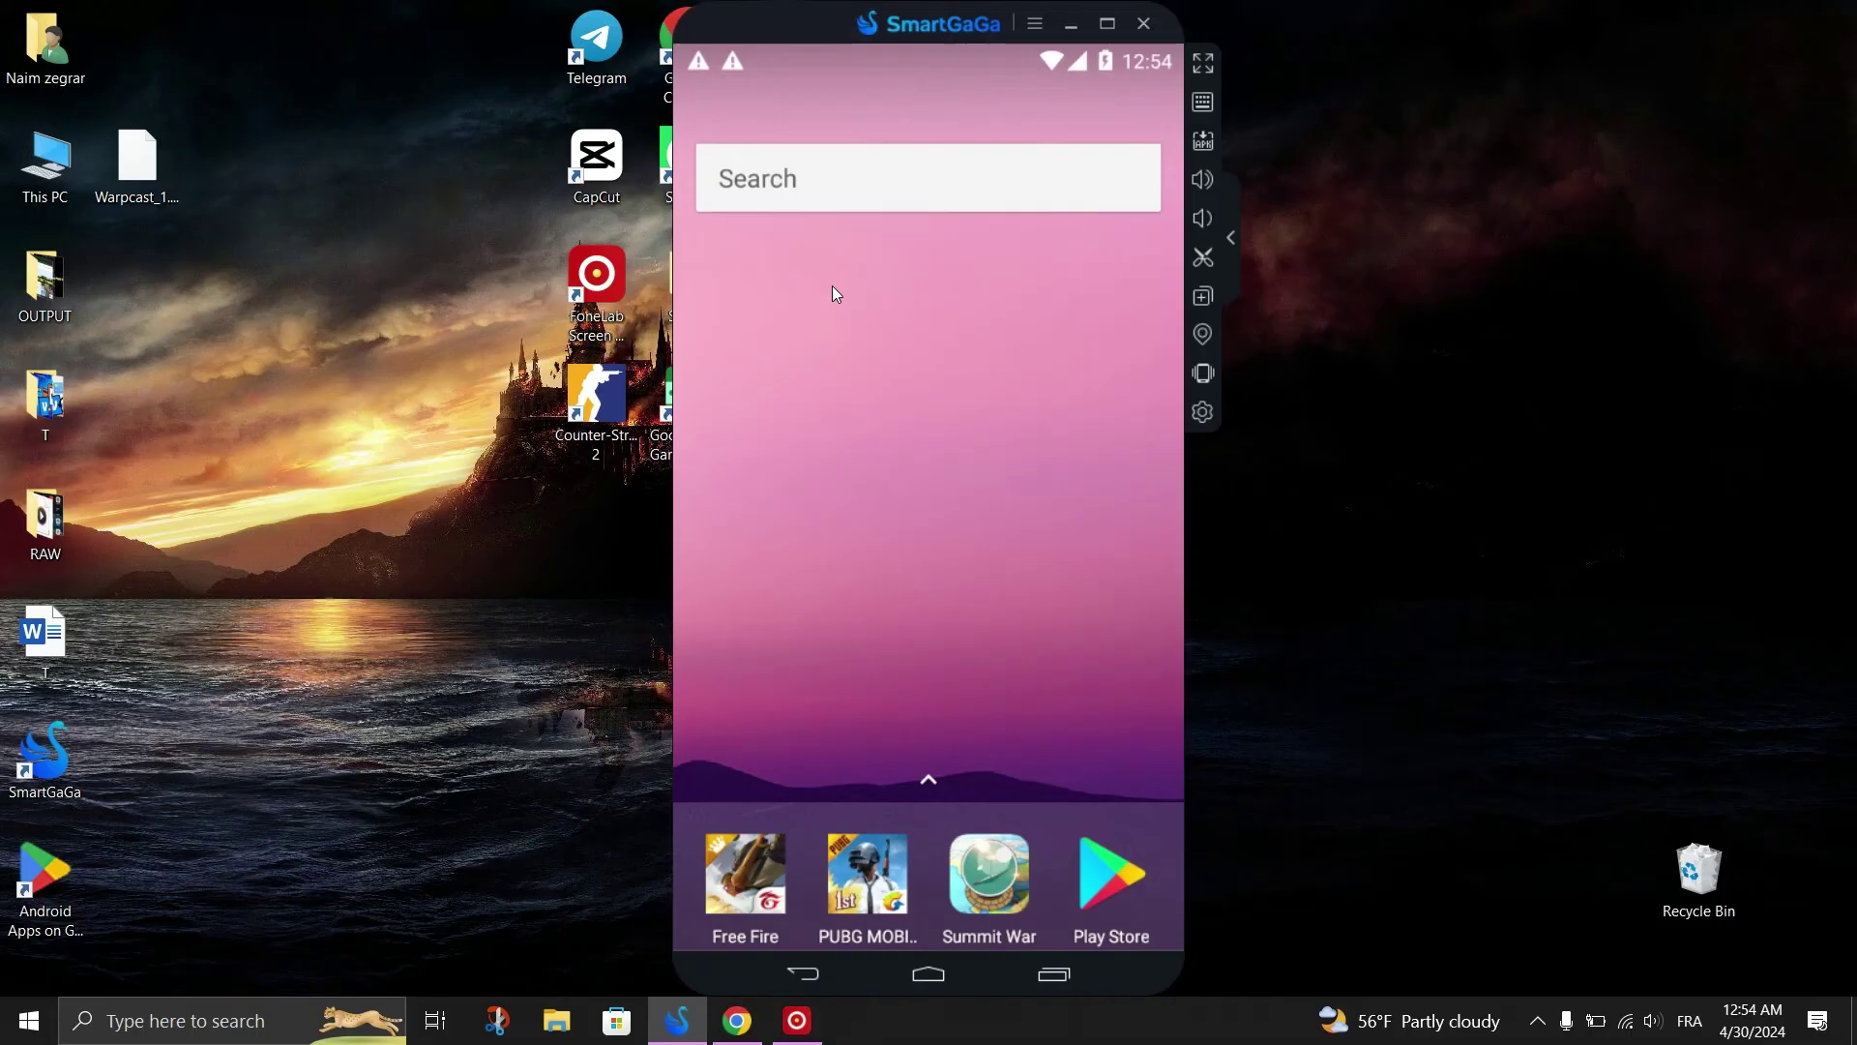
click(932, 188)
click(755, 190)
click(1107, 914)
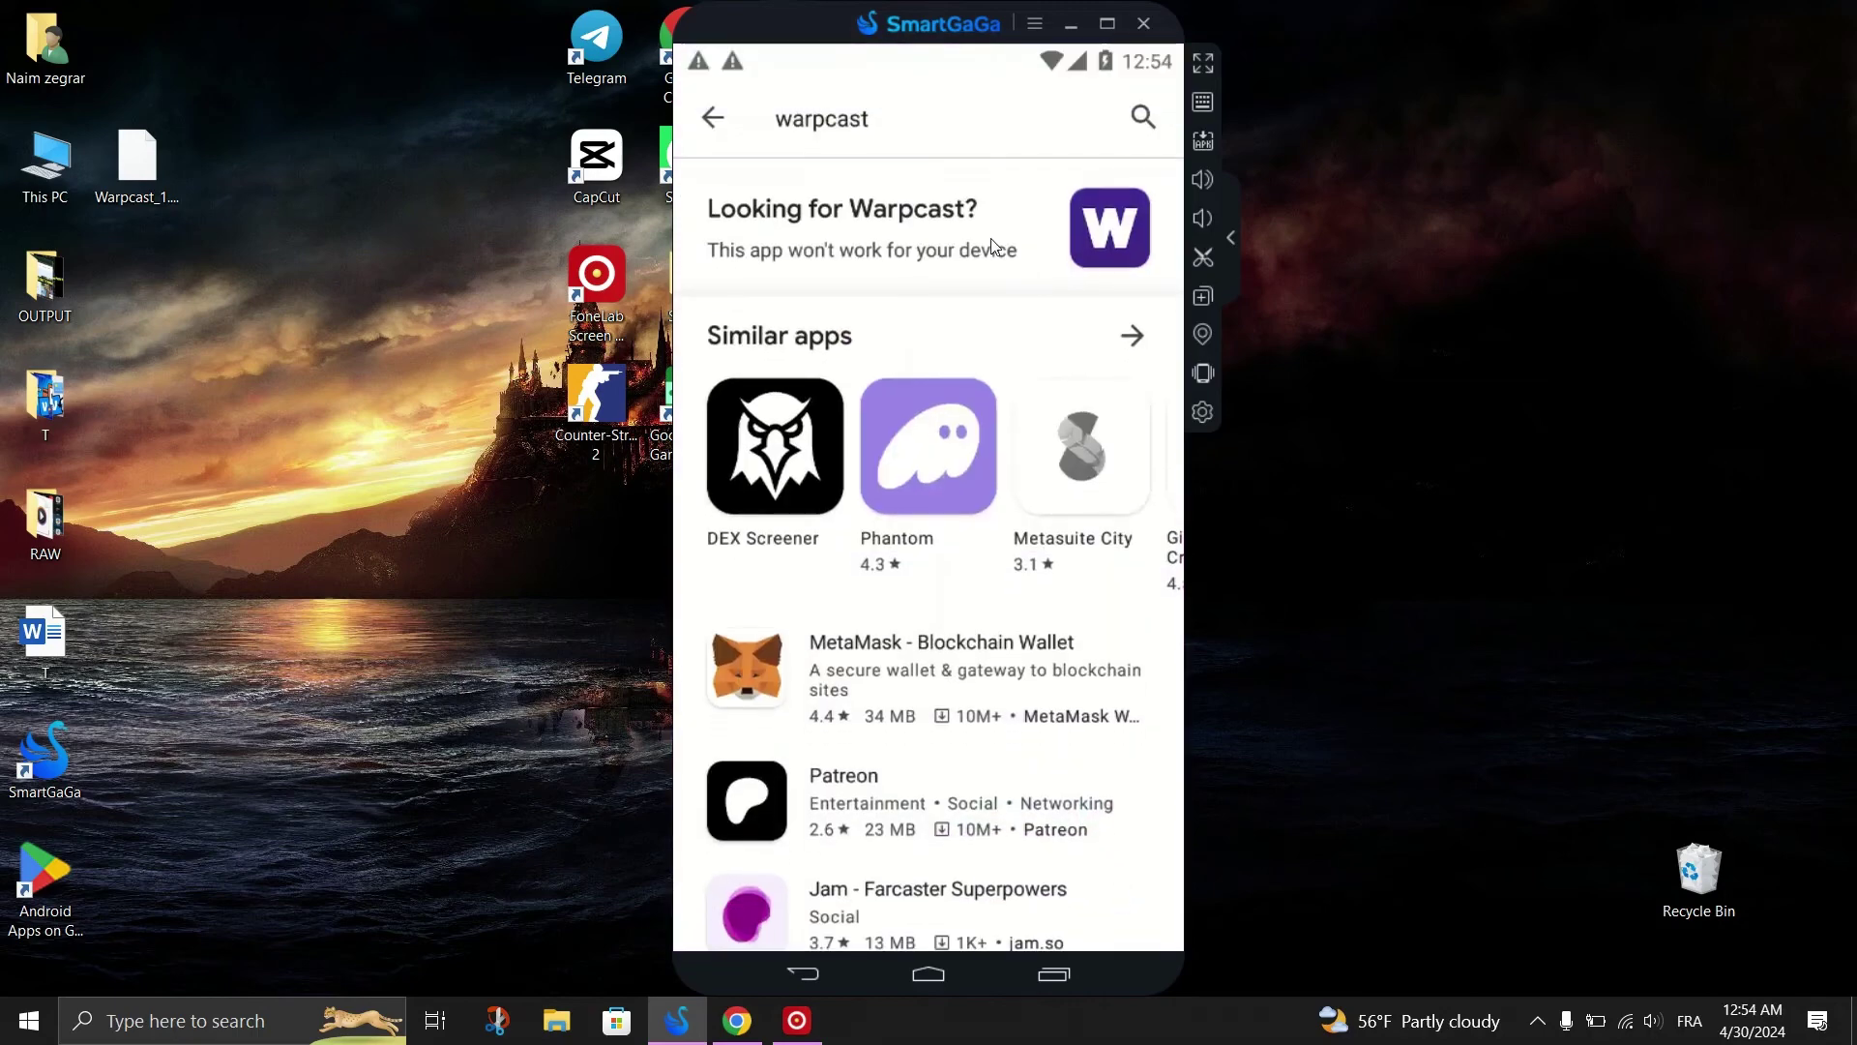
click(822, 94)
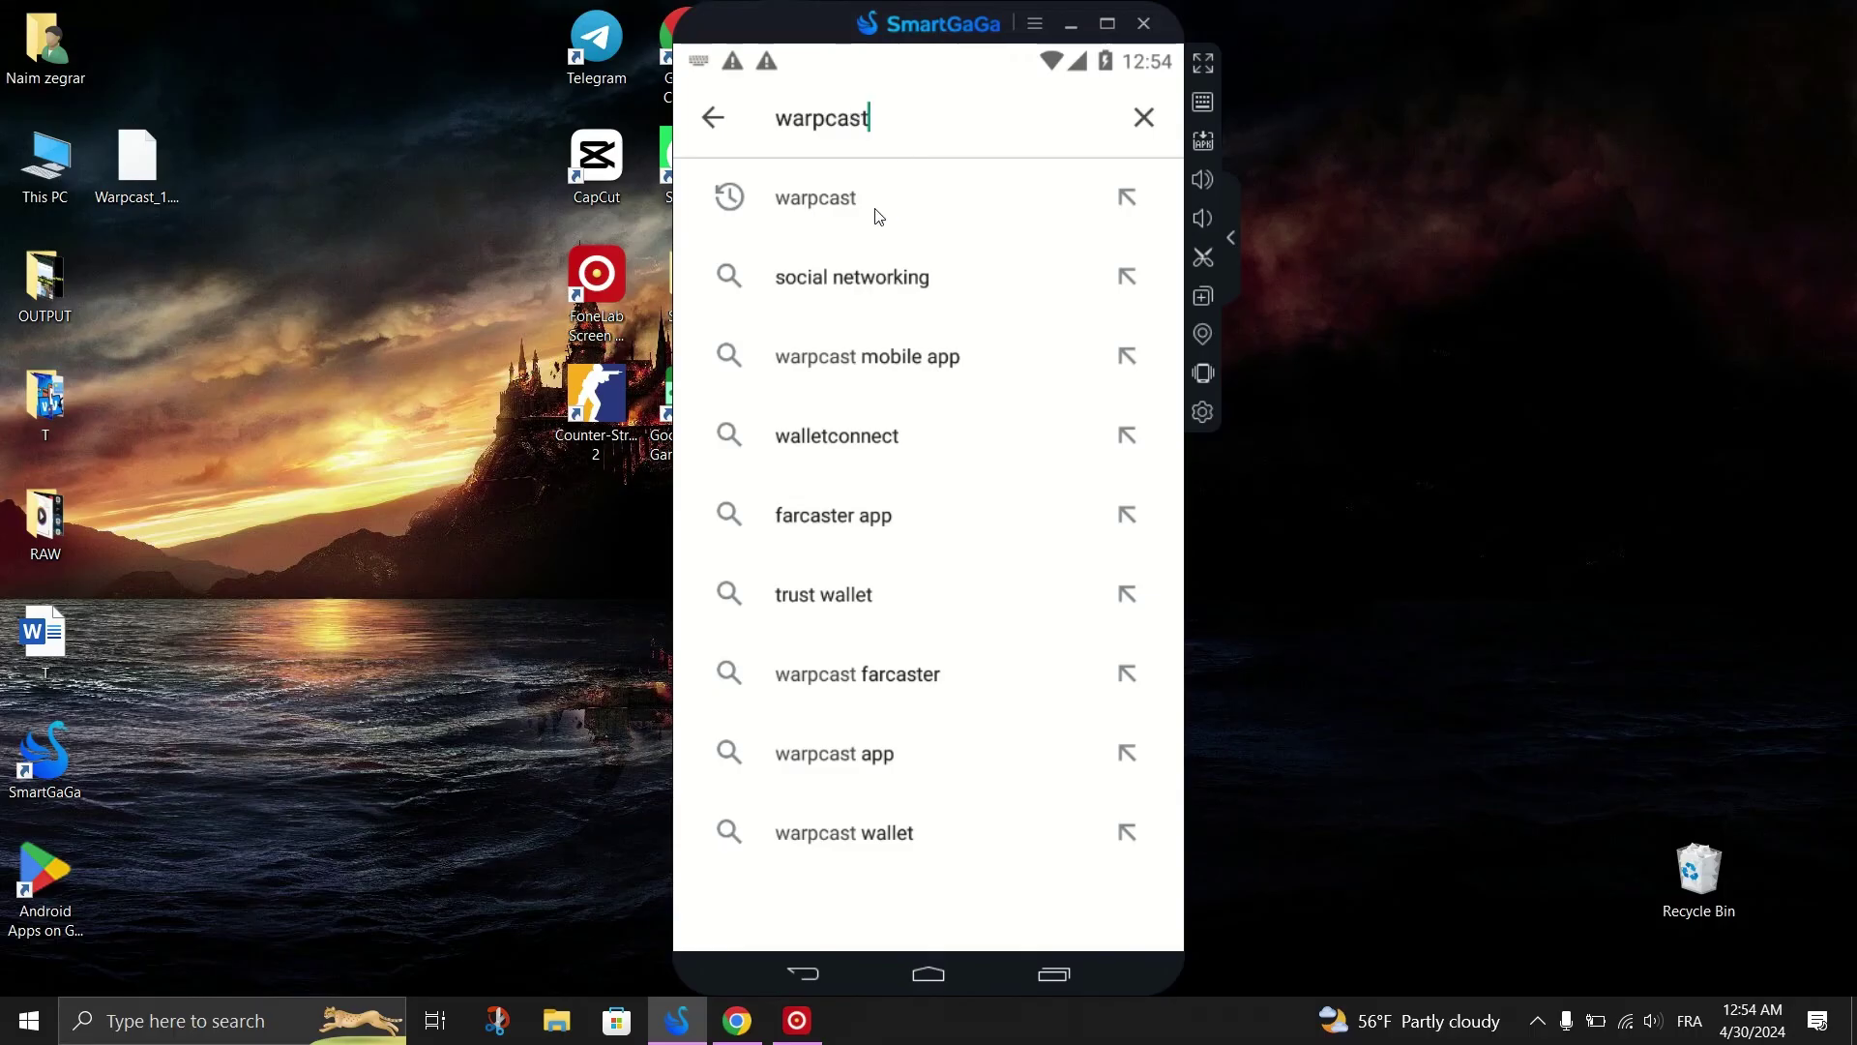
click(875, 205)
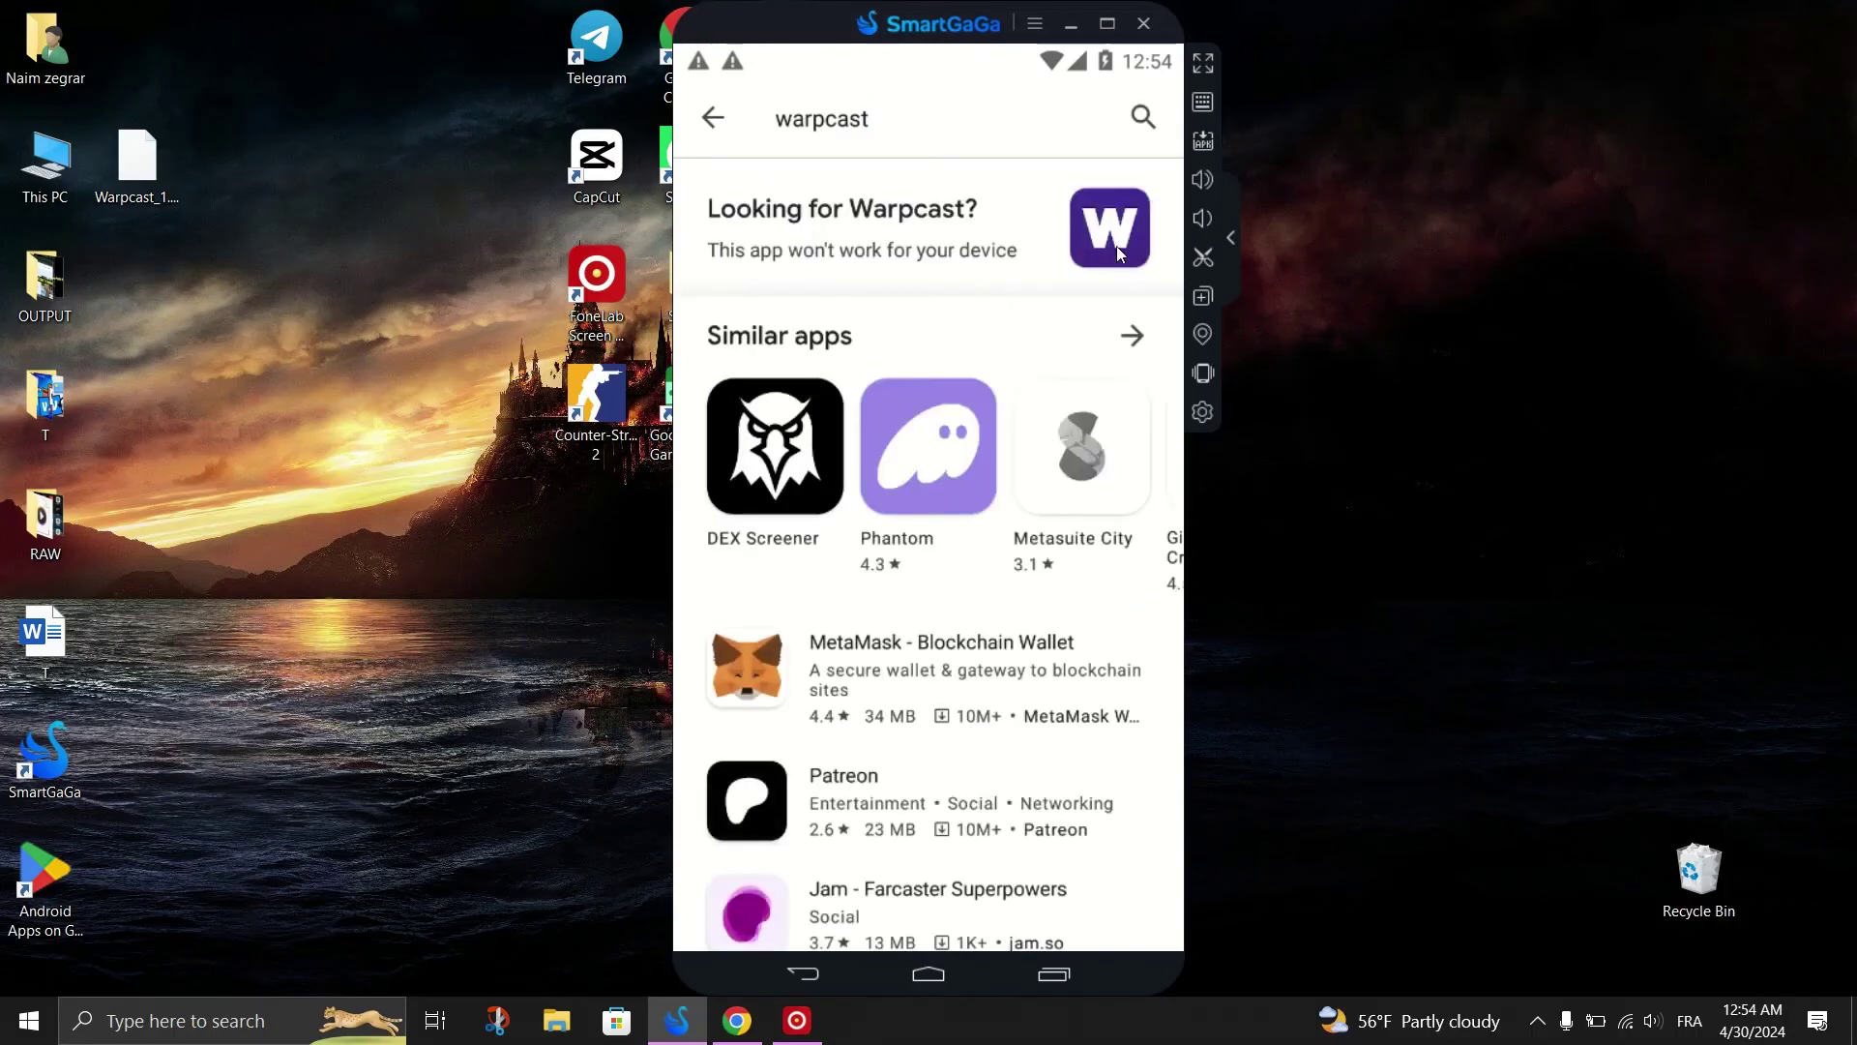